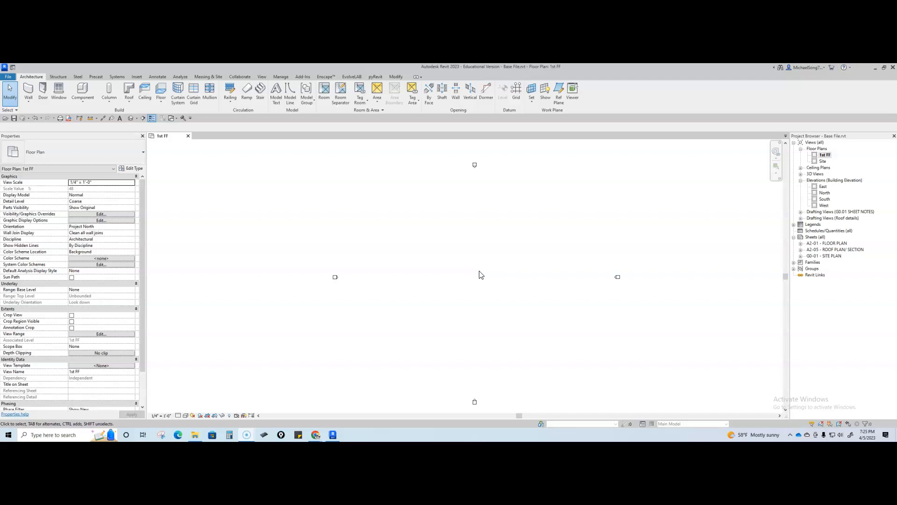
click(28, 91)
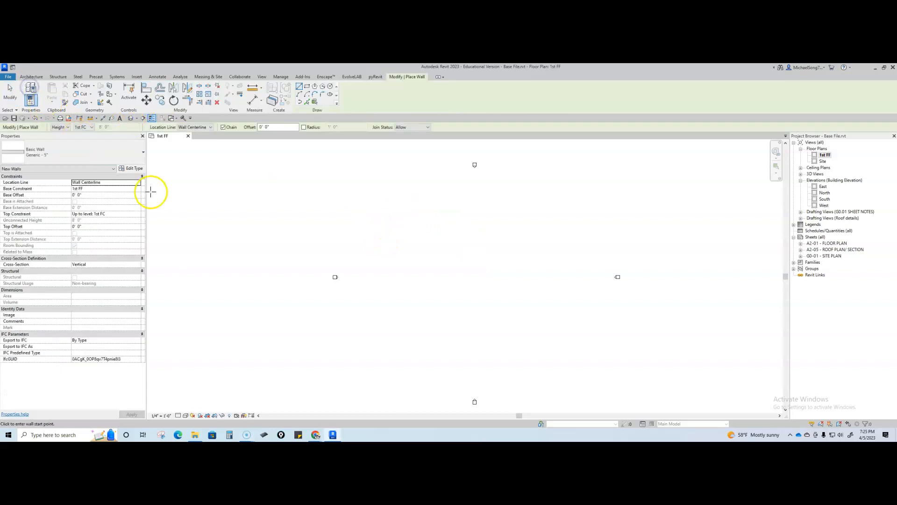
click(124, 155)
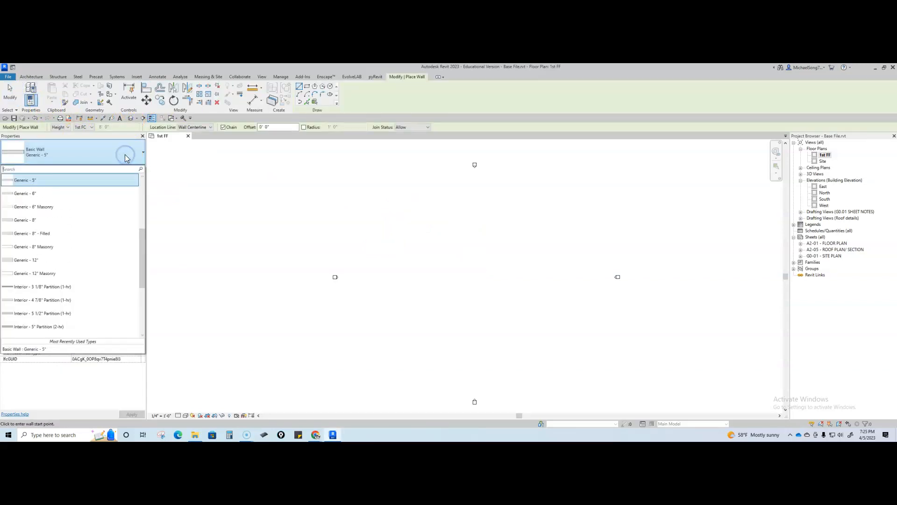
click(60, 182)
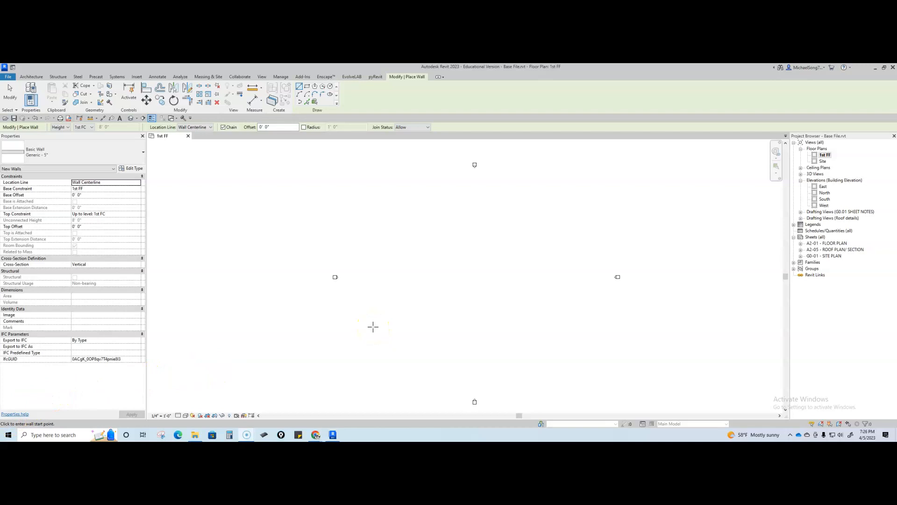
click(211, 127)
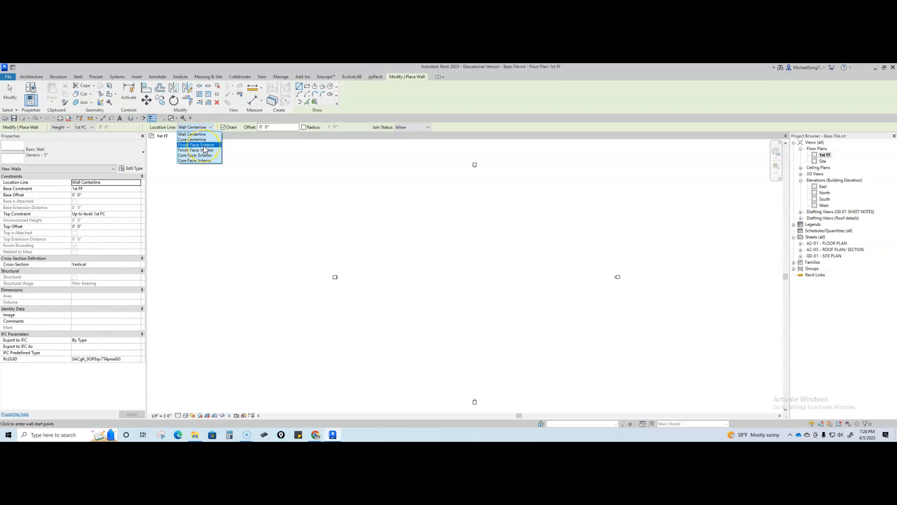
click(225, 160)
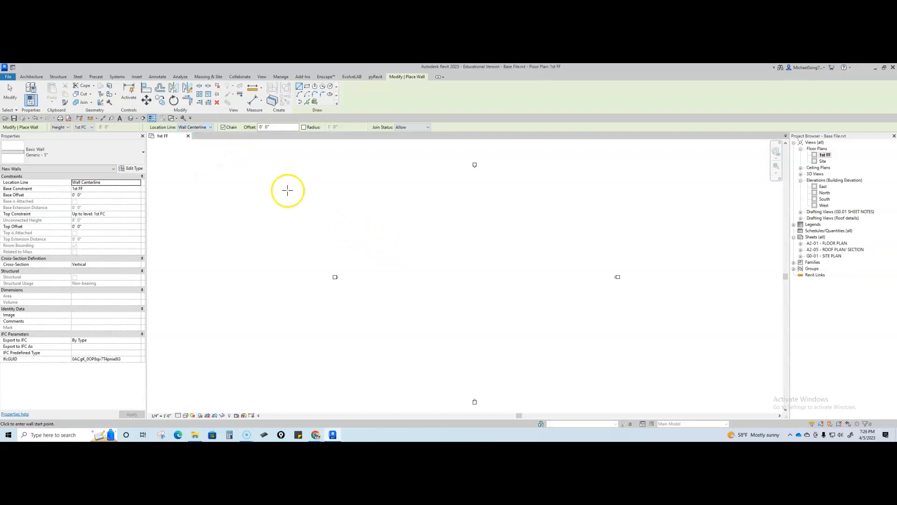
key(Escape)
key(Escape)
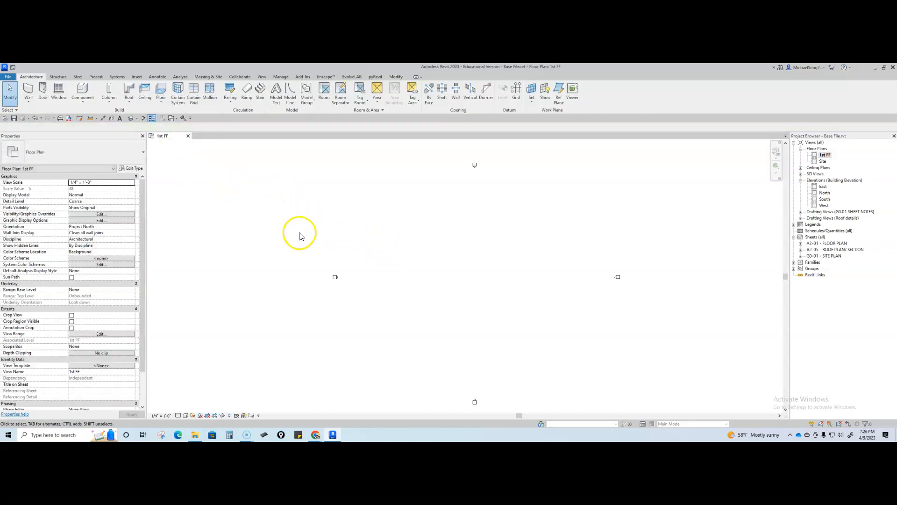
Step: Draw two parallel vertical reference planes about 9' apart in the middle of the floor plan
key(r)
key(p)
click(438, 302)
click(439, 251)
scroll(461, 286, up, 2)
click(453, 302)
click(453, 251)
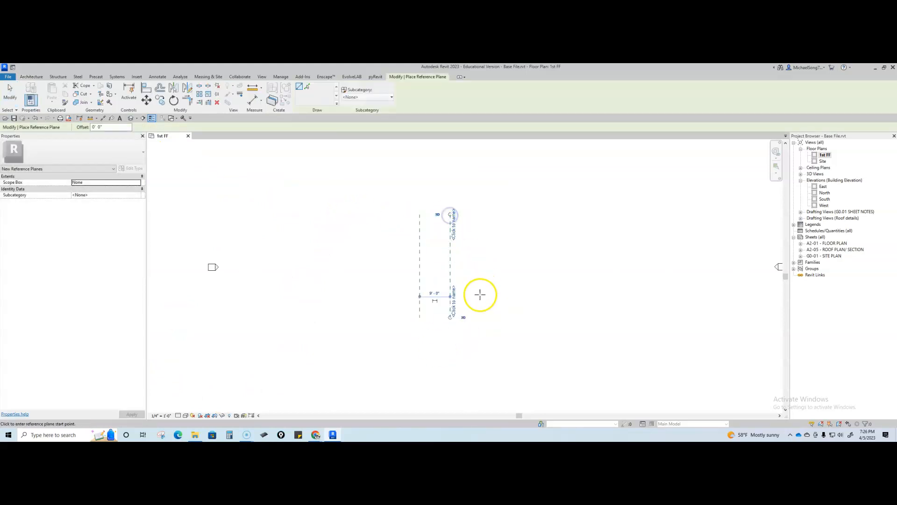
Step: Draw three more vertical reference planes to the right, the first two spaced about 8' 6" and the last one farther out
click(479, 318)
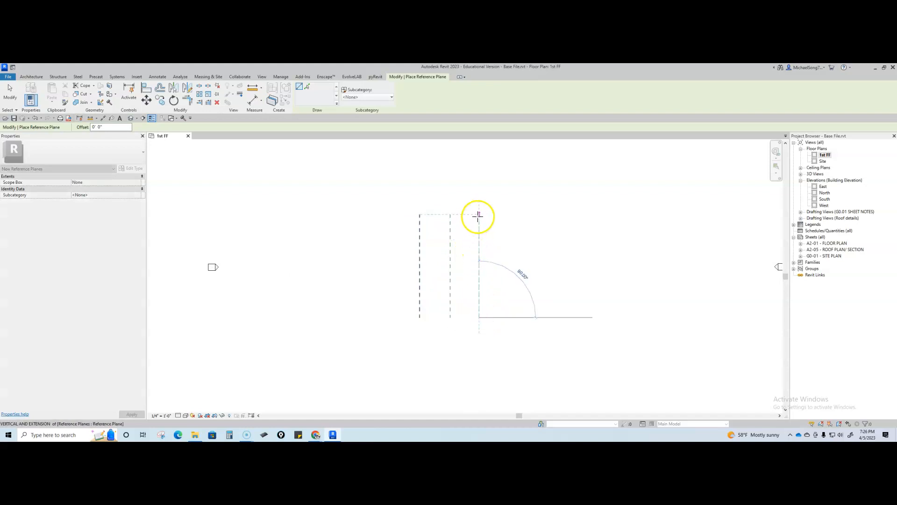
click(479, 215)
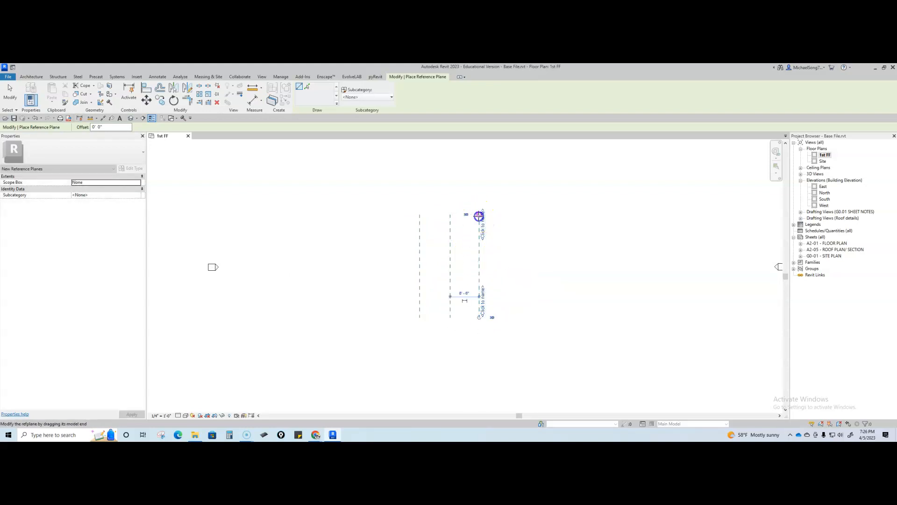
click(508, 315)
click(508, 215)
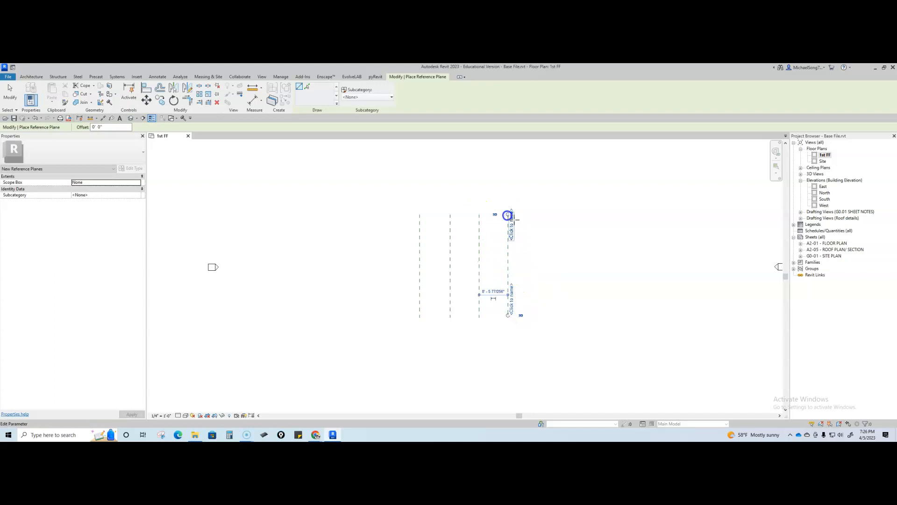
click(545, 318)
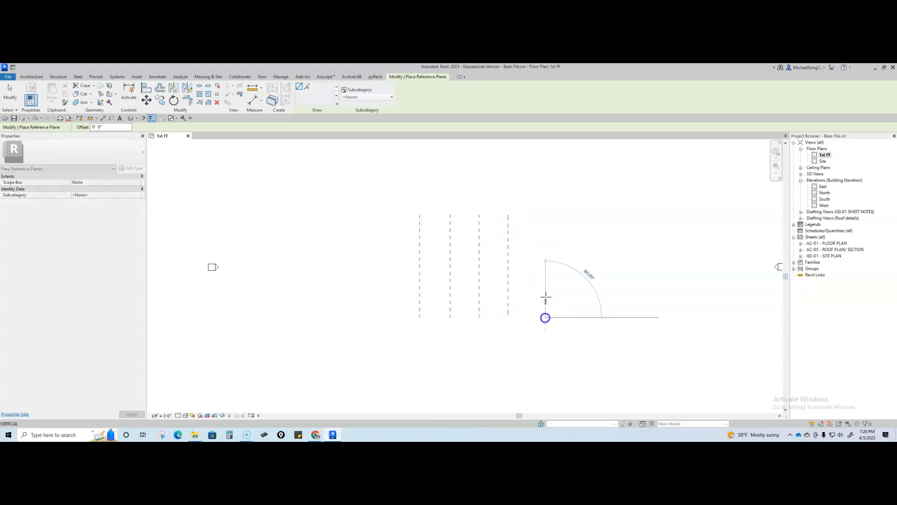
click(545, 217)
key(Escape)
key(Escape)
Step: Draw a Generic - 5" wall about 3' 8" long with location line Wall Centerline, up from the leftmost plane's lower end, and check its alignment
scroll(455, 290, down, 1)
key(w)
key(a)
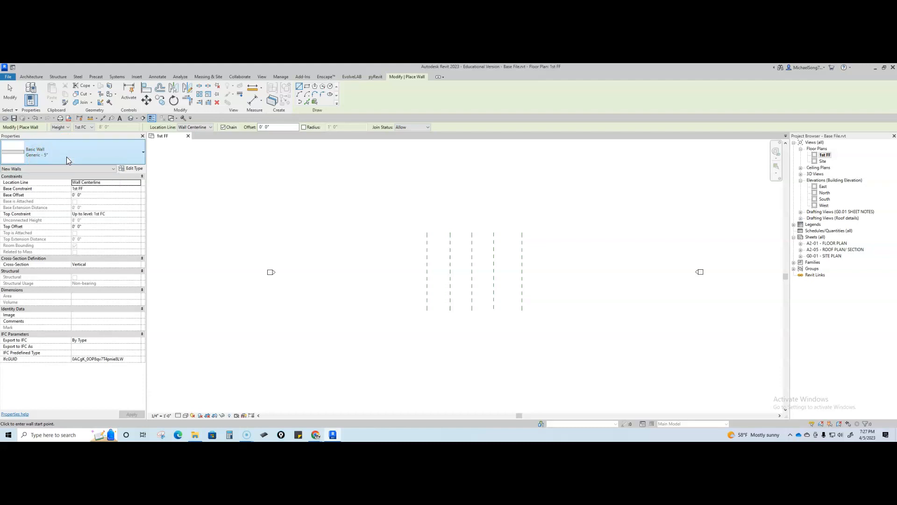
click(221, 133)
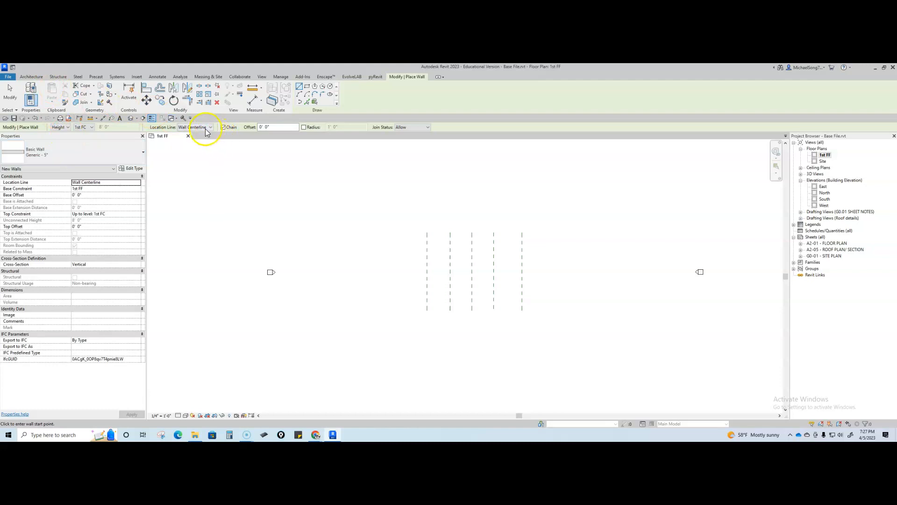
scroll(427, 312, up, 2)
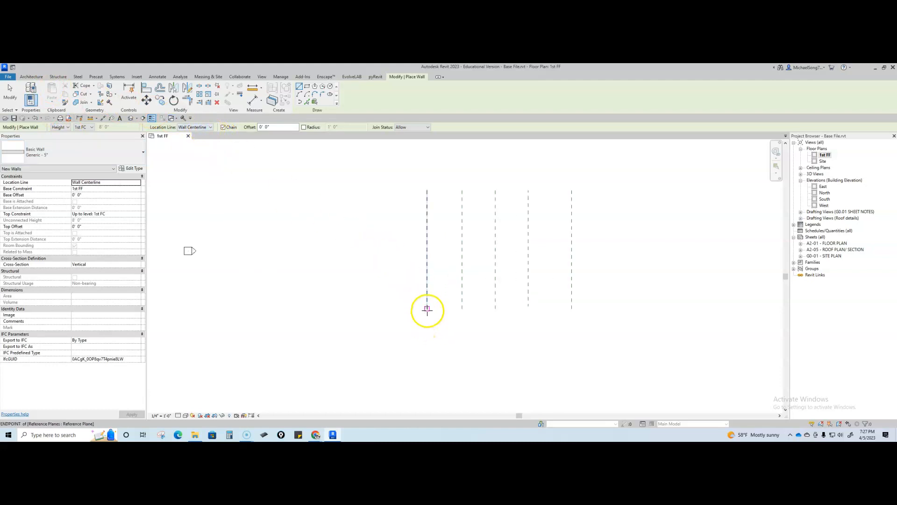
click(427, 310)
scroll(427, 306, up, 2)
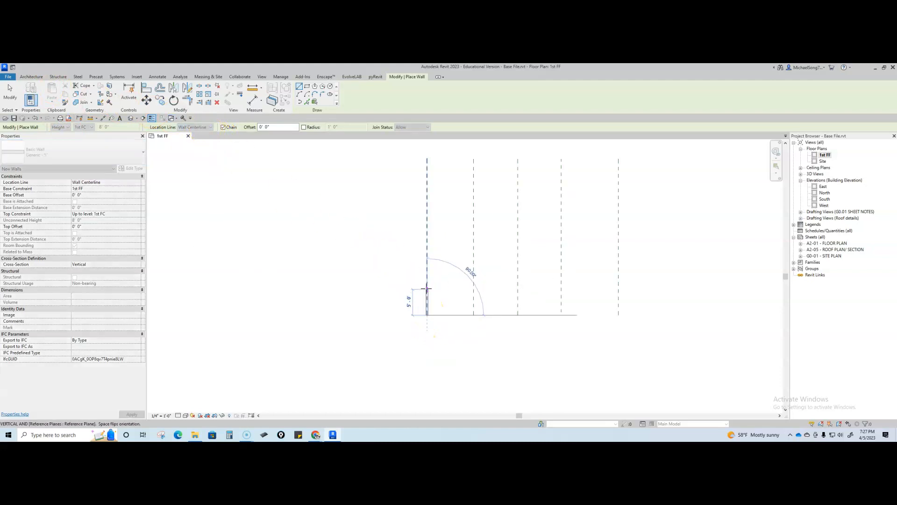
middle_drag(427, 304, 428, 269)
scroll(426, 195, up, 2)
scroll(426, 257, up, 2)
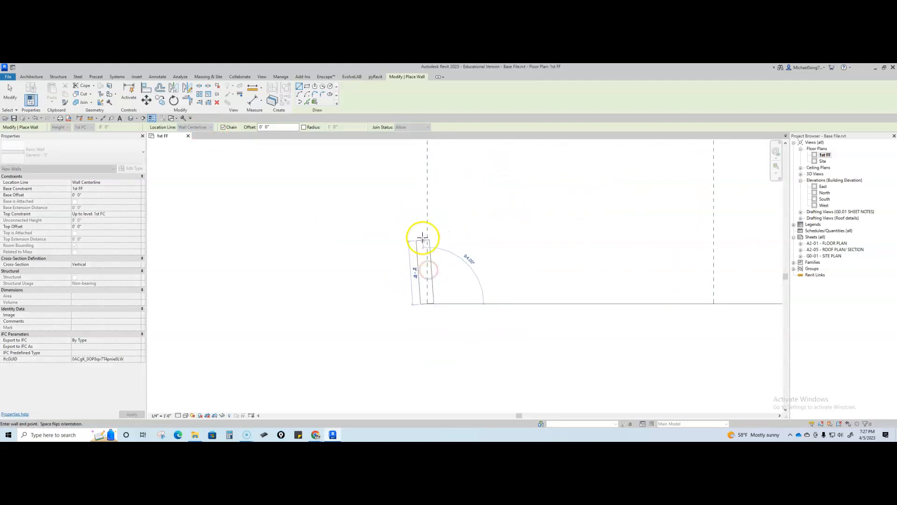
click(429, 187)
key(Escape)
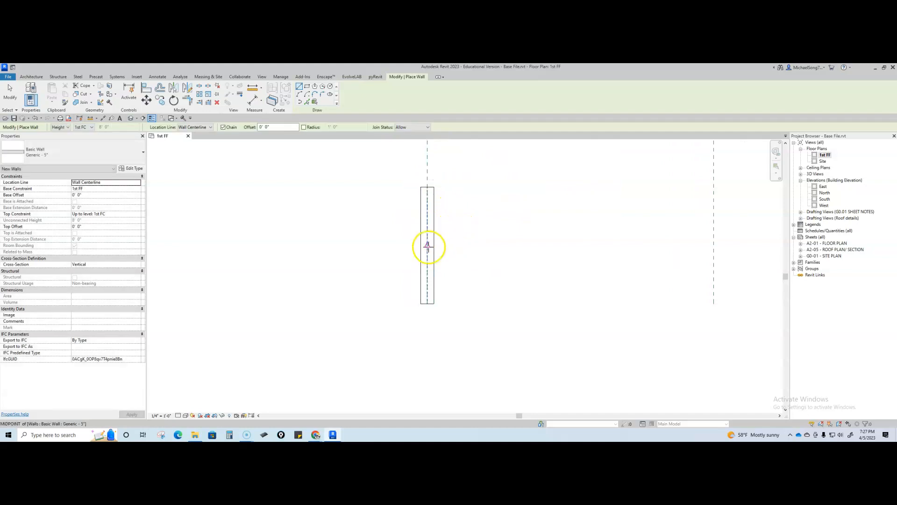
key(Escape)
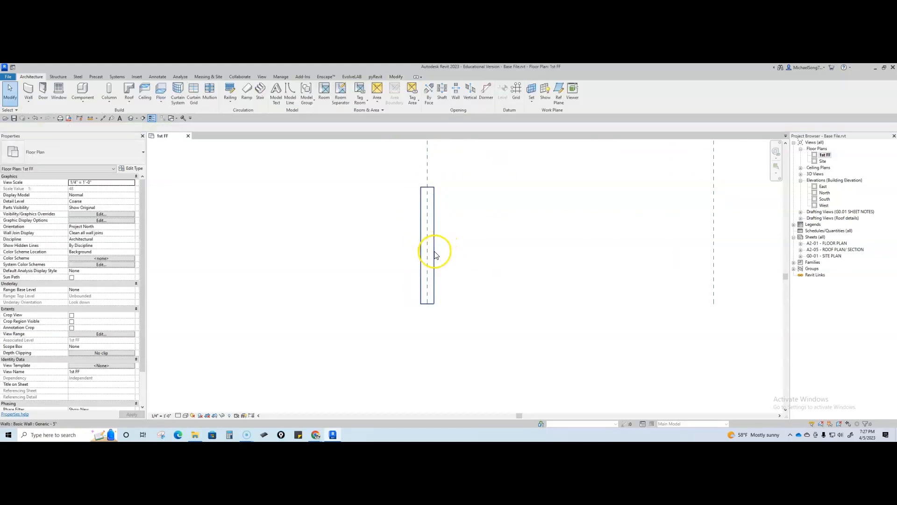
click(434, 252)
scroll(473, 236, down, 2)
middle_drag(592, 259, 455, 283)
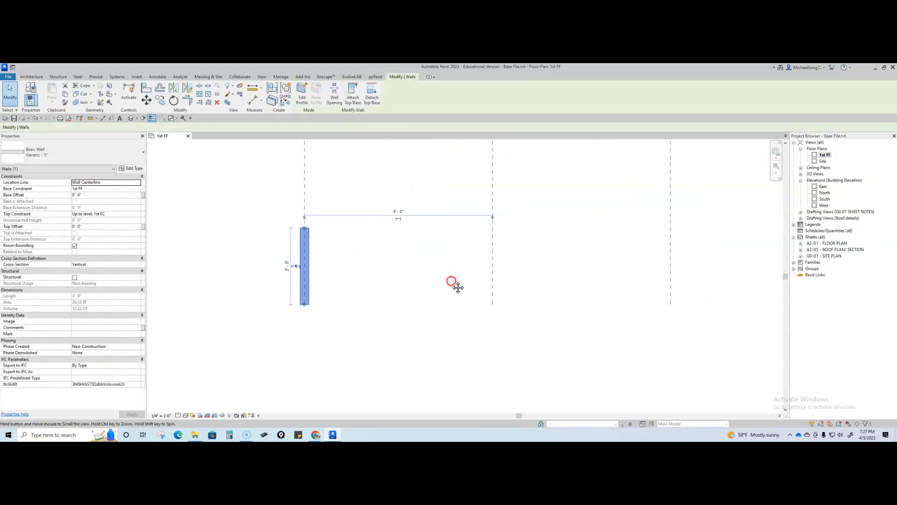
key(Escape)
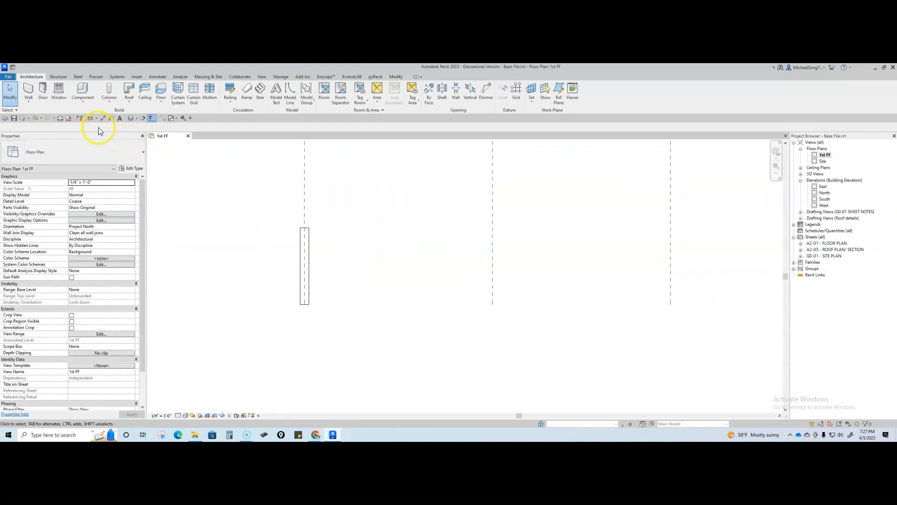
Step: Draw a wall about 7' long up the second reference plane with location line Core Face: Exterior, and inspect its flip control
click(28, 93)
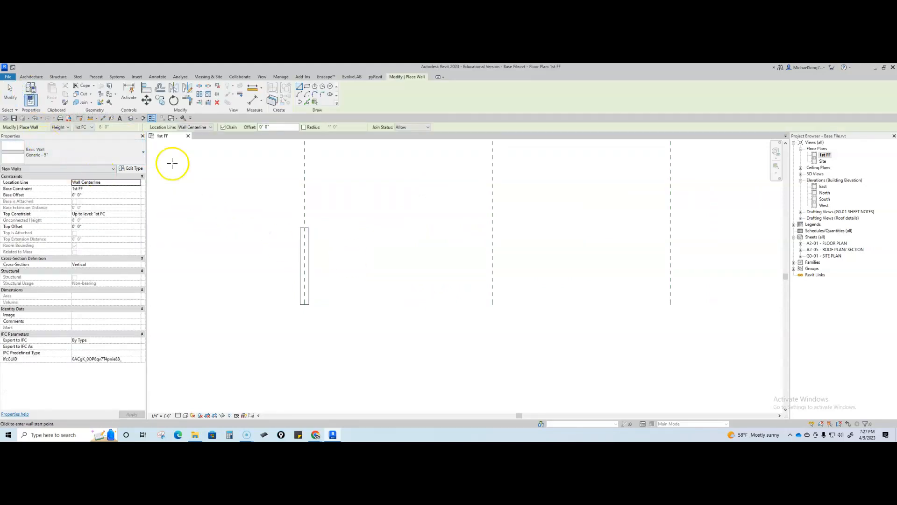
click(210, 128)
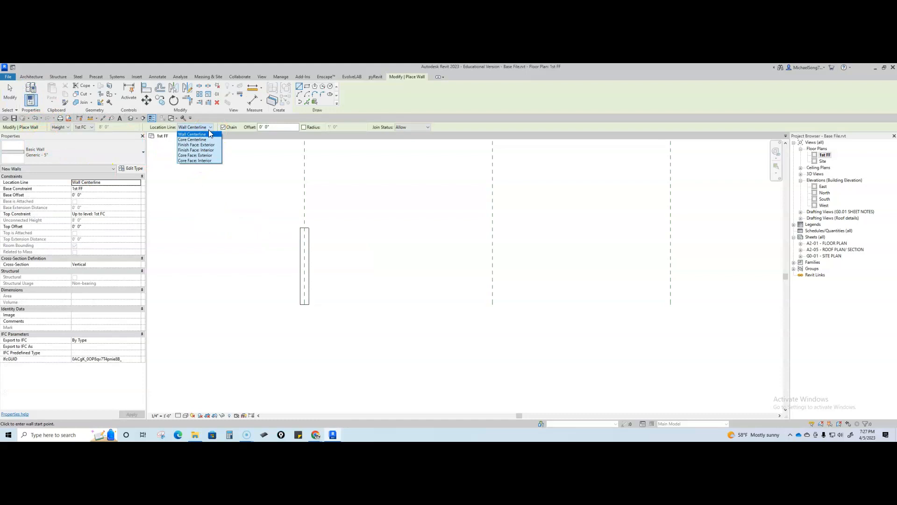
click(203, 137)
click(208, 157)
click(208, 156)
click(493, 305)
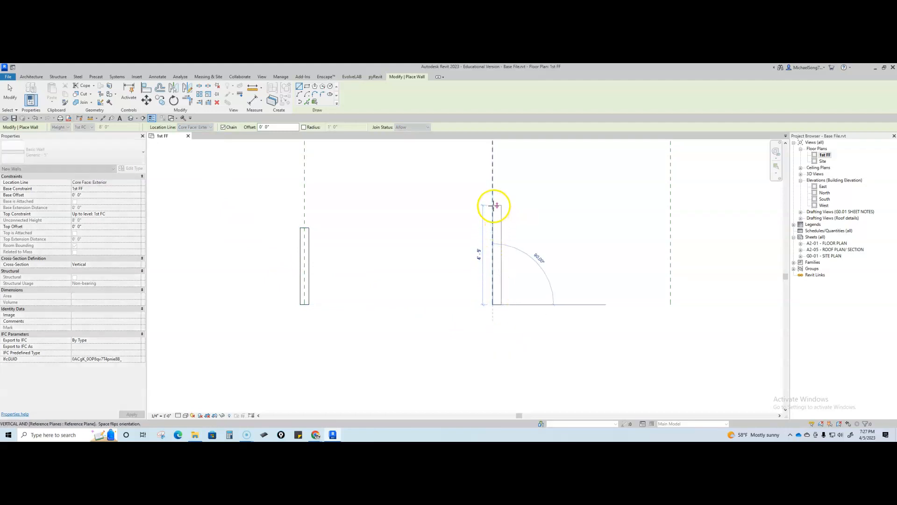
middle_drag(501, 220, 504, 255)
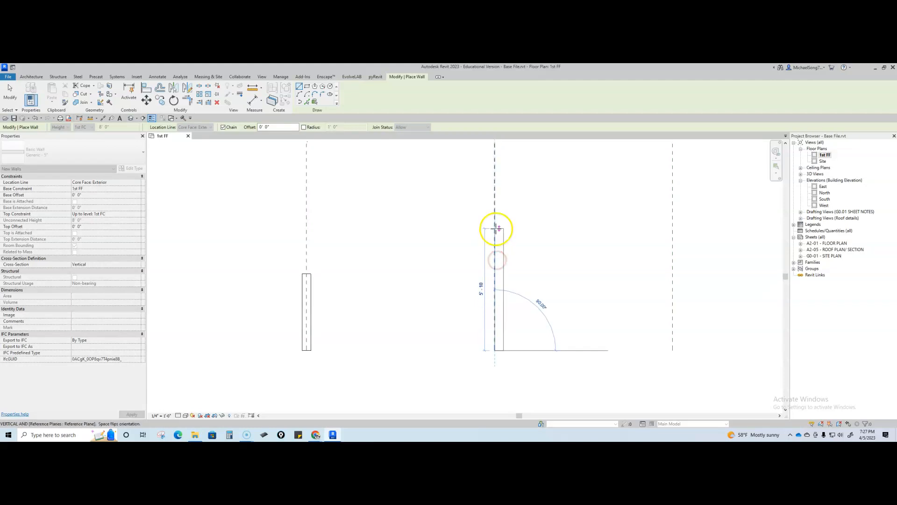
click(498, 204)
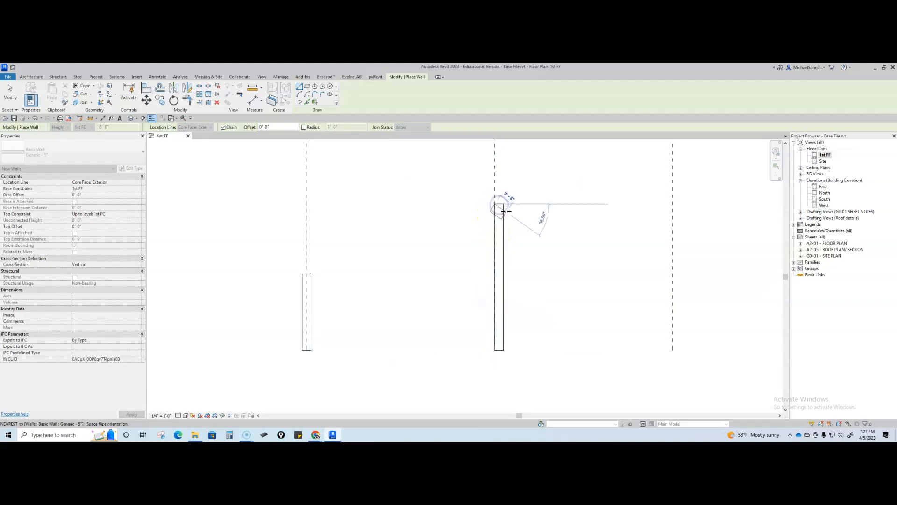
key(Escape)
key(Escape)
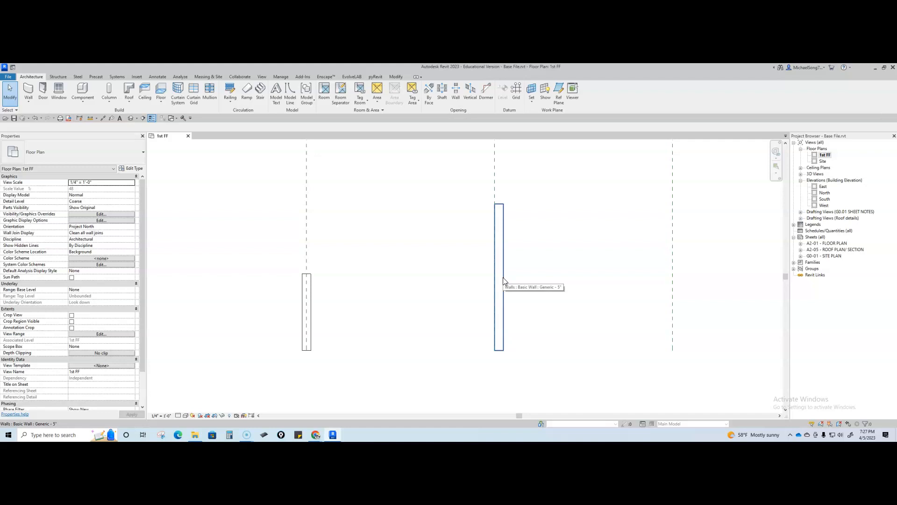
click(504, 280)
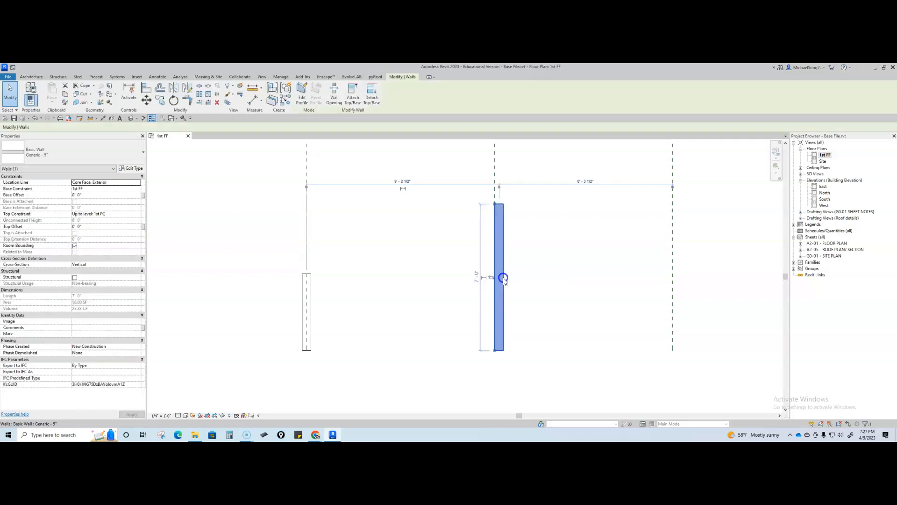
scroll(487, 280, up, 3)
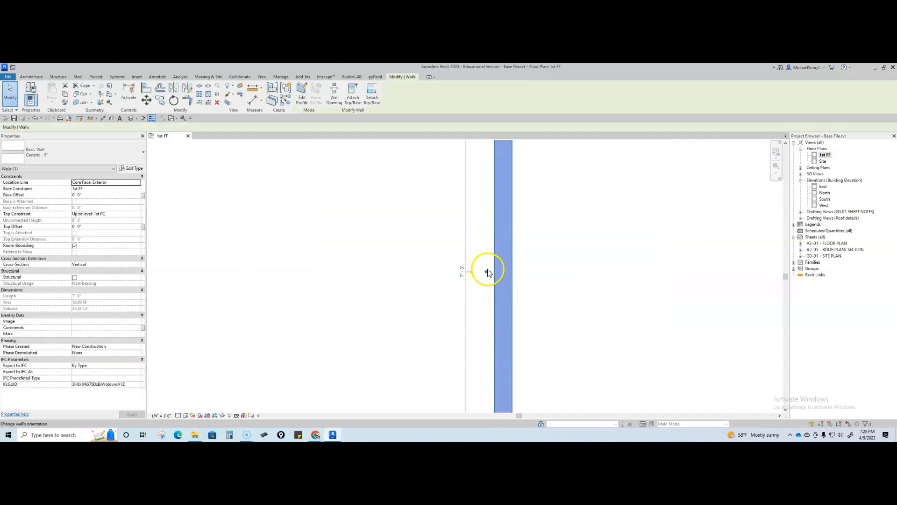
scroll(486, 276, down, 2)
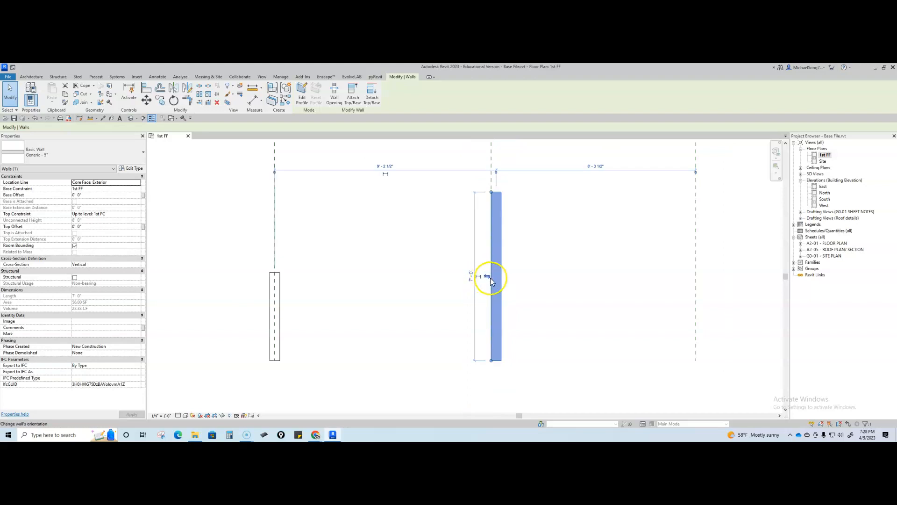
click(525, 281)
scroll(525, 283, down, 1)
middle_drag(593, 313, 446, 305)
Step: Draw a wall about 7' 2" long up the third reference plane with location line Core Face: Interior, and check its alignment
click(29, 99)
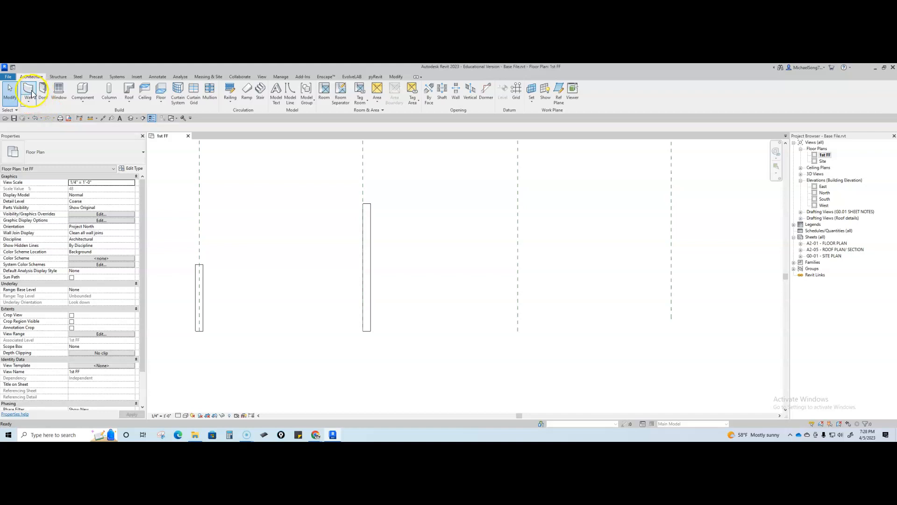
click(210, 128)
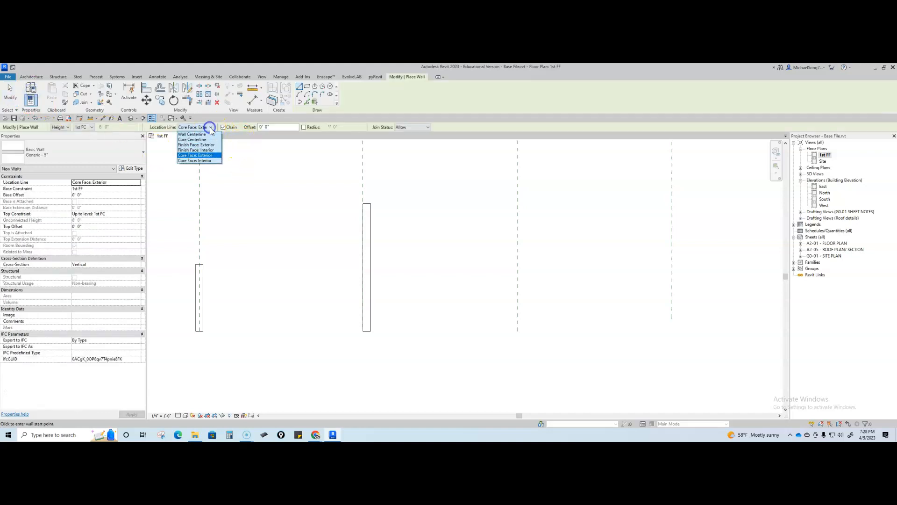
click(206, 161)
click(518, 330)
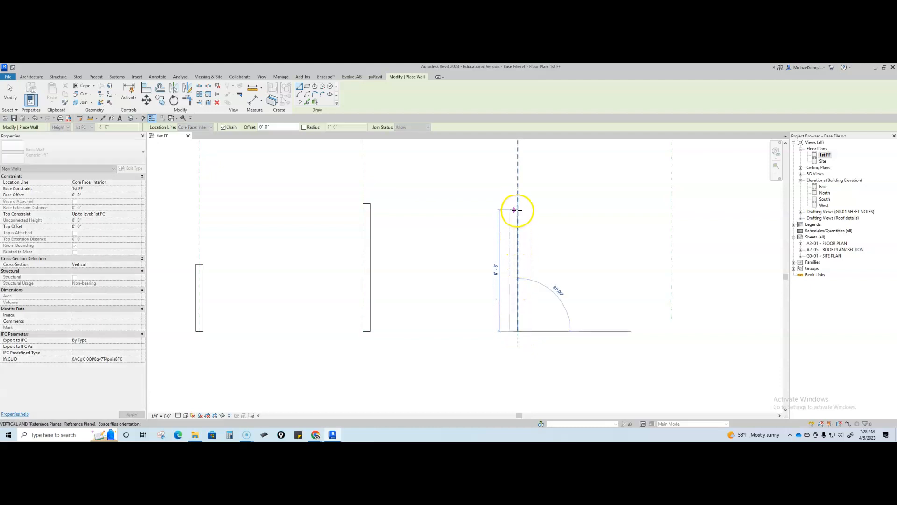
click(518, 201)
key(Escape)
key(Escape)
click(510, 269)
click(507, 269)
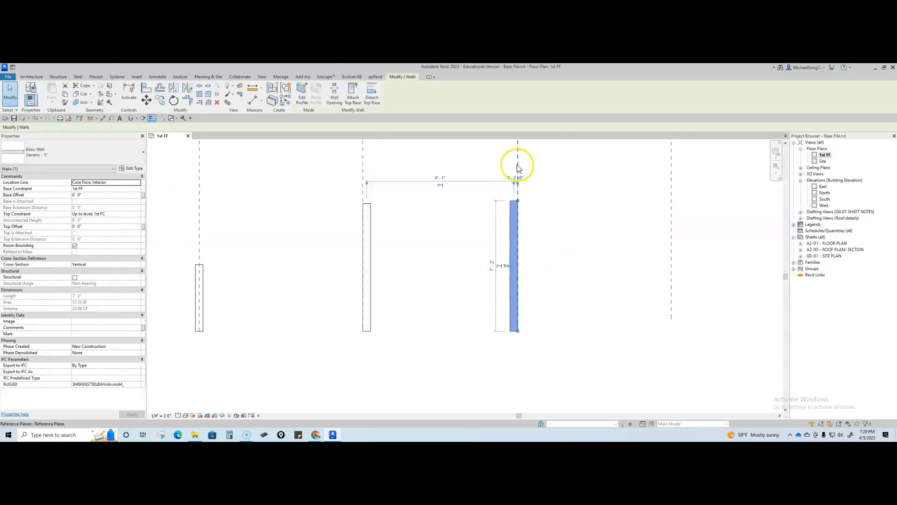
click(555, 249)
scroll(557, 254, down, 2)
middle_drag(556, 290, 537, 304)
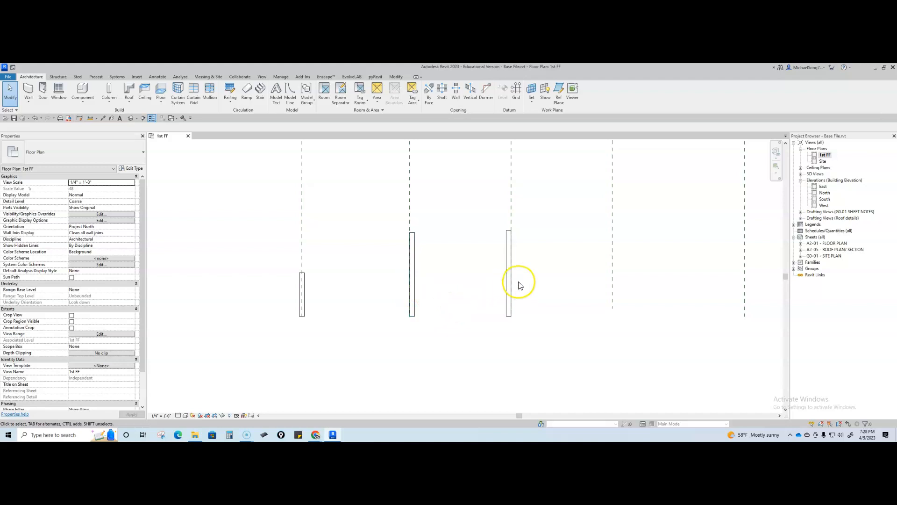
middle_drag(532, 311, 483, 313)
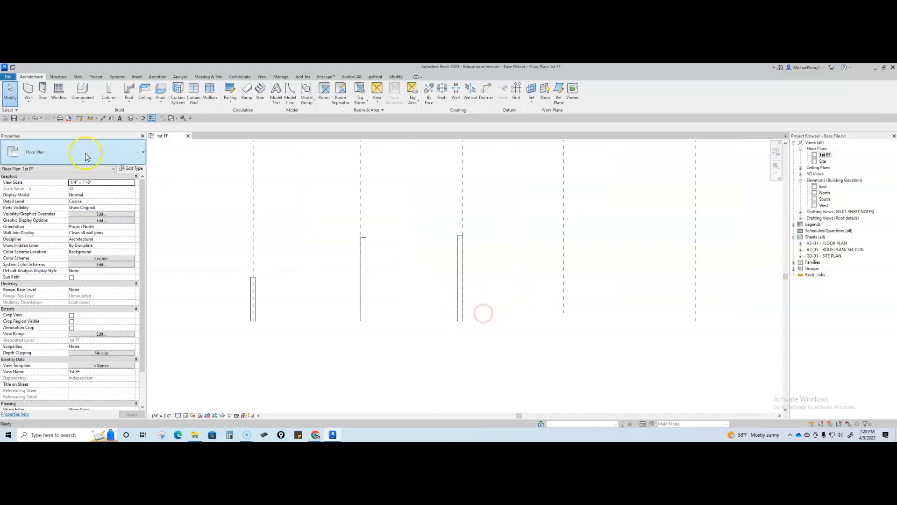
Step: Draw a wall about 7' 11" long up the fourth reference plane with location line Core Face: Exterior, flipping it to the plane's left side
click(27, 91)
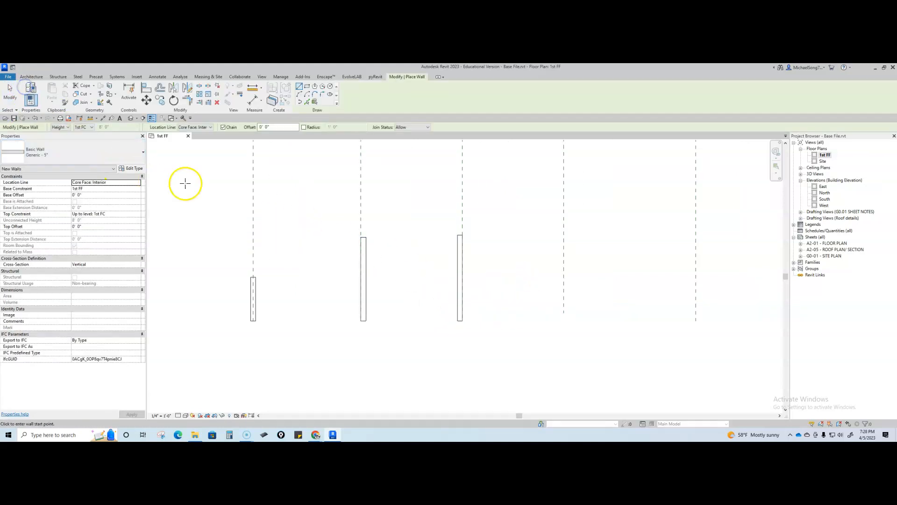
click(210, 129)
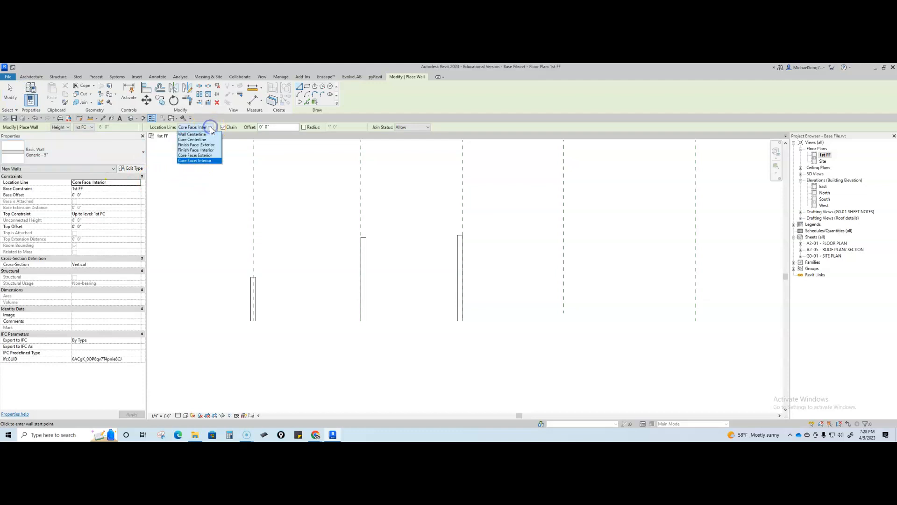
click(206, 155)
click(565, 312)
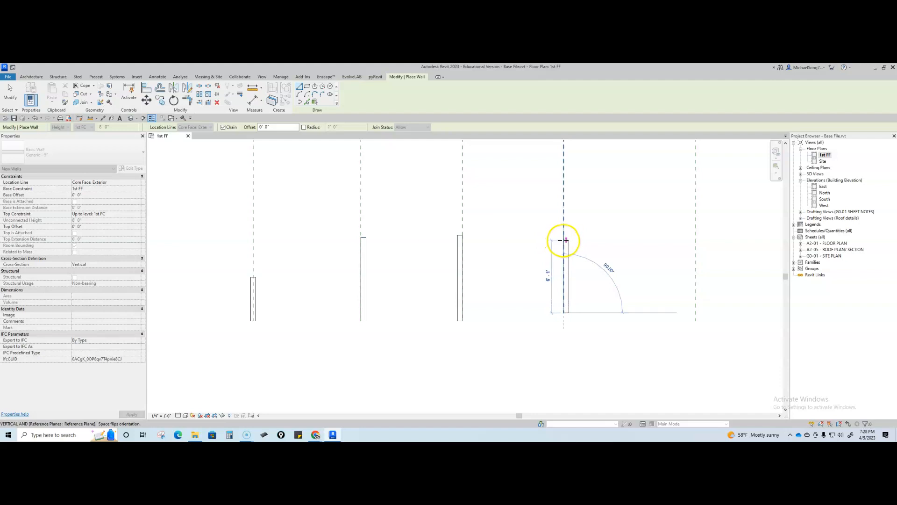
key(space)
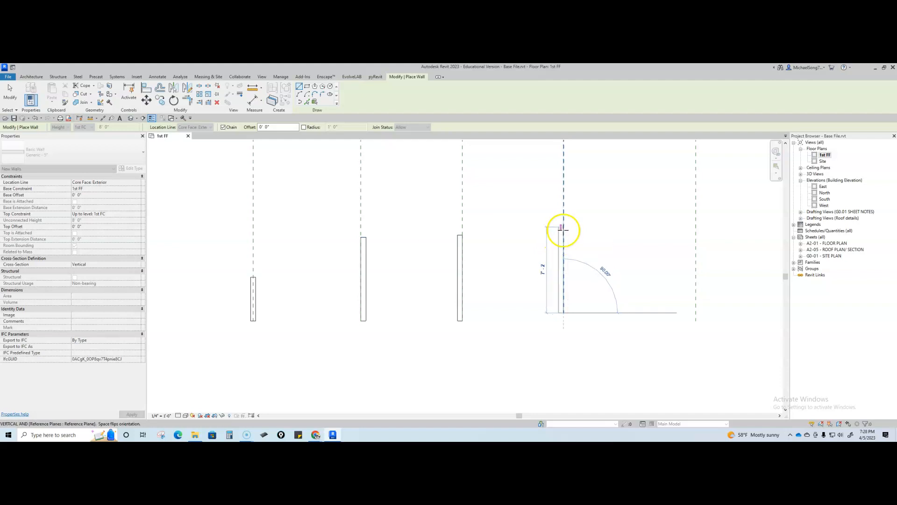
key(space)
key(space)
key(space)
key(space)
key(space)
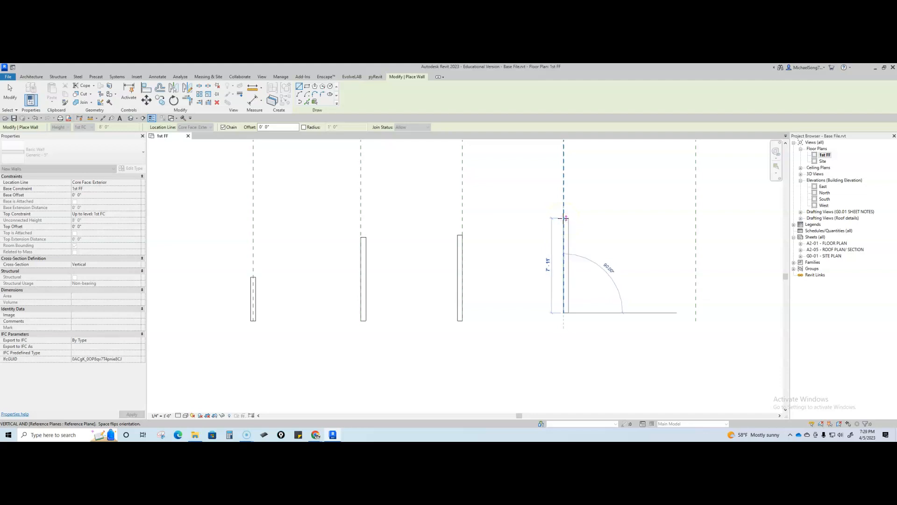
click(564, 218)
key(Escape)
key(Escape)
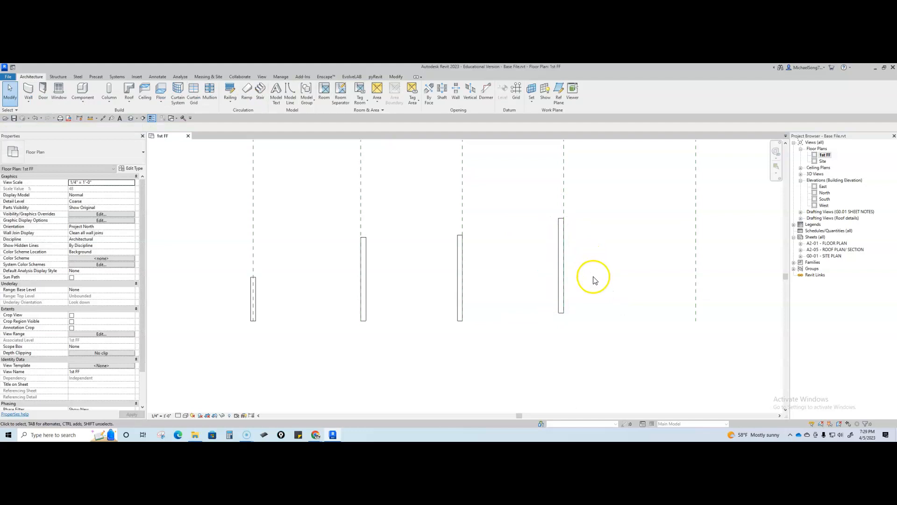
Step: Delete all four Generic - 5" walls from the reference planes
click(560, 311)
key(Delete)
click(460, 311)
key(Delete)
click(364, 302)
key(Delete)
click(252, 304)
key(Delete)
Step: Draw an Interior - 6 1/8" Partition (2-hr) wall about 3' 1" long up the leftmost reference plane with location line Wall Centerline
middle_drag(245, 312, 330, 330)
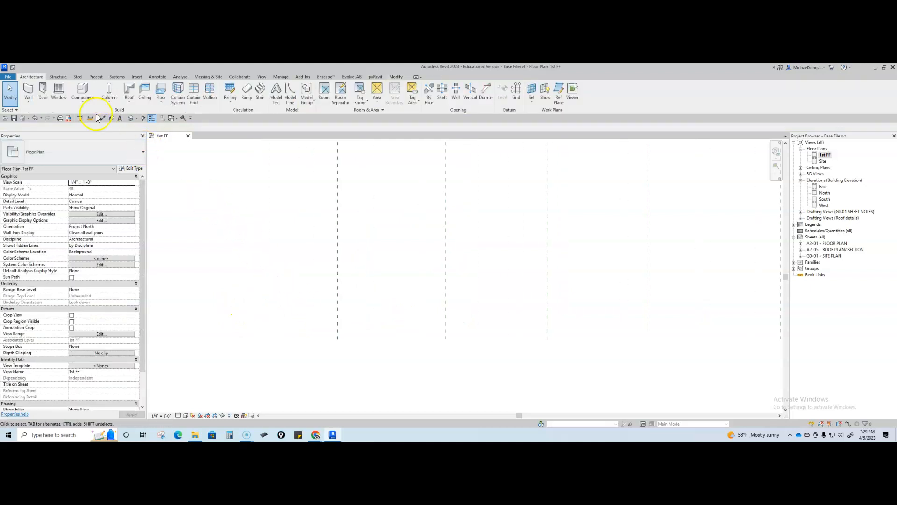
click(29, 90)
click(87, 153)
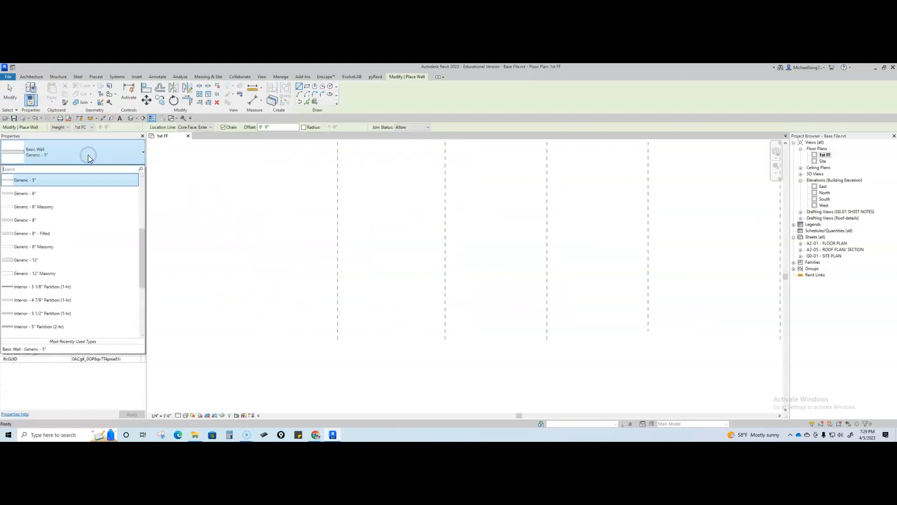
scroll(79, 259, down, 1)
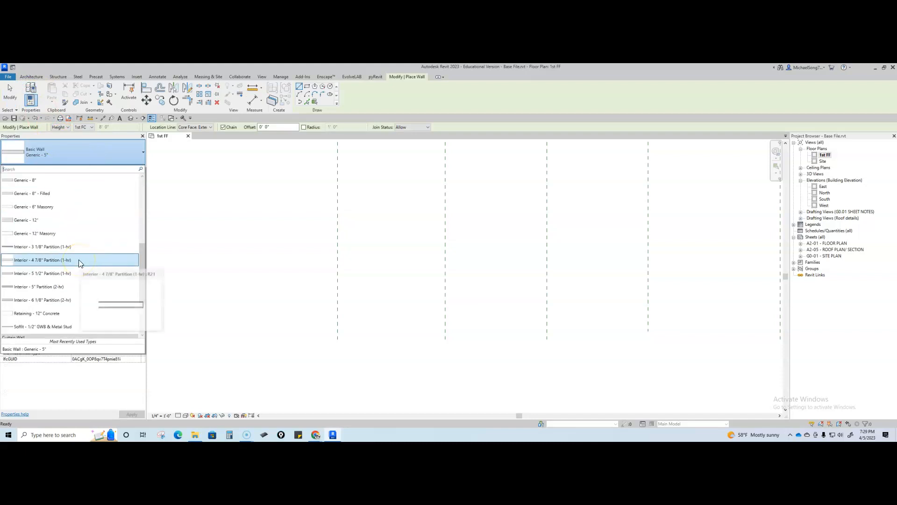
click(51, 301)
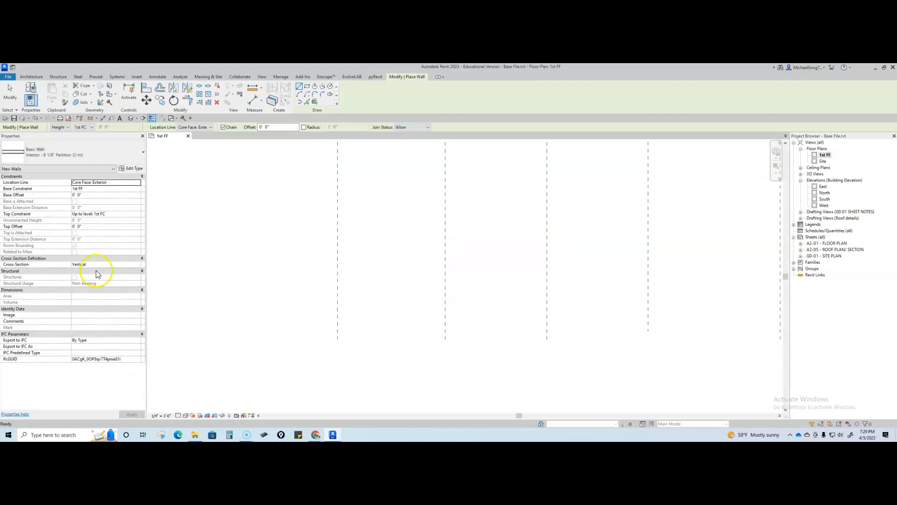
click(210, 127)
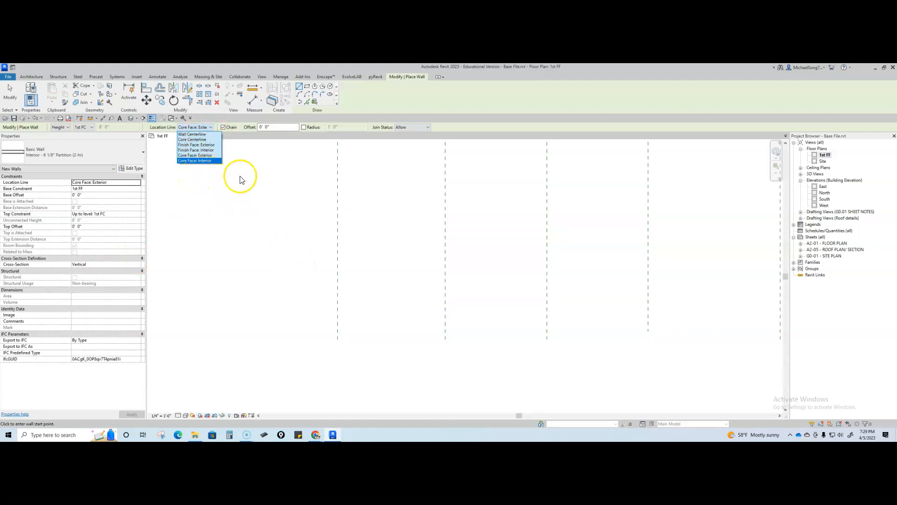
click(199, 134)
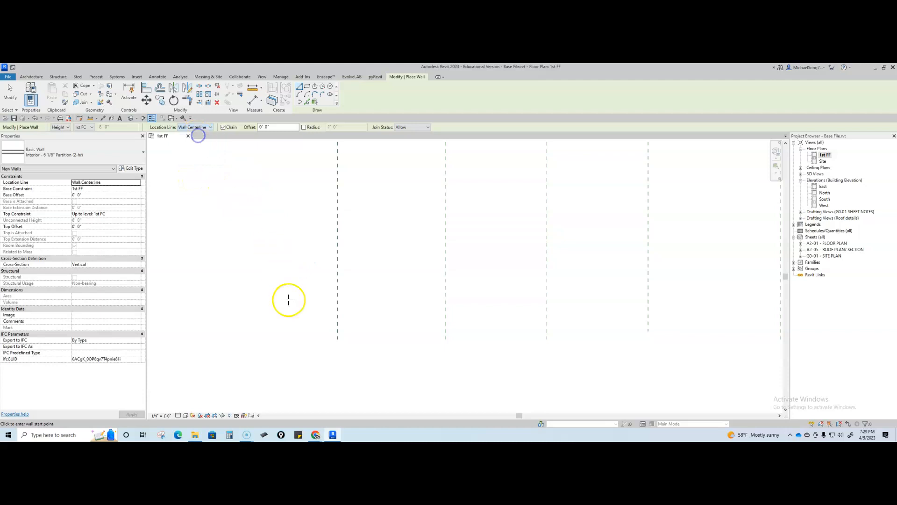
scroll(339, 353, up, 2)
click(339, 353)
click(339, 287)
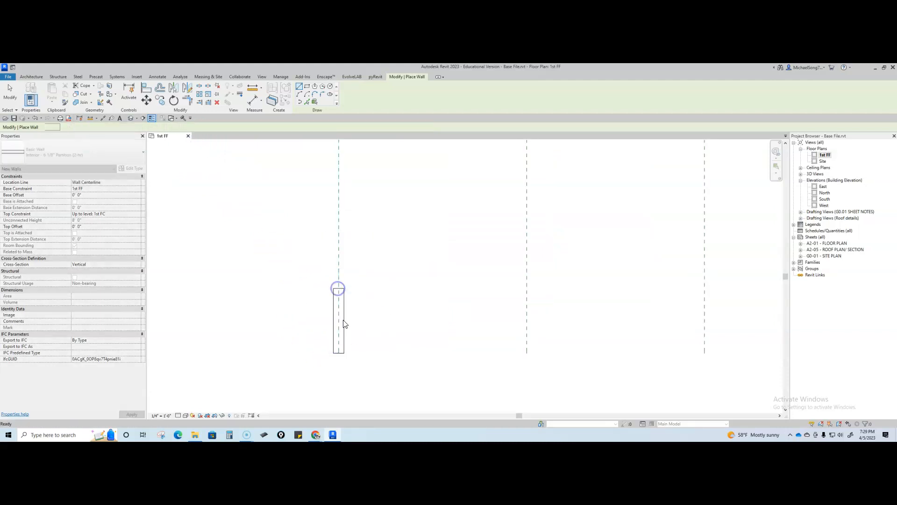
key(Escape)
key(Escape)
Step: Move the other reference planes closer to the leftmost one, spacing the second and third about 2' 6" apart
scroll(348, 324, down, 4)
drag(422, 331, 368, 337)
drag(487, 321, 390, 335)
click(531, 330)
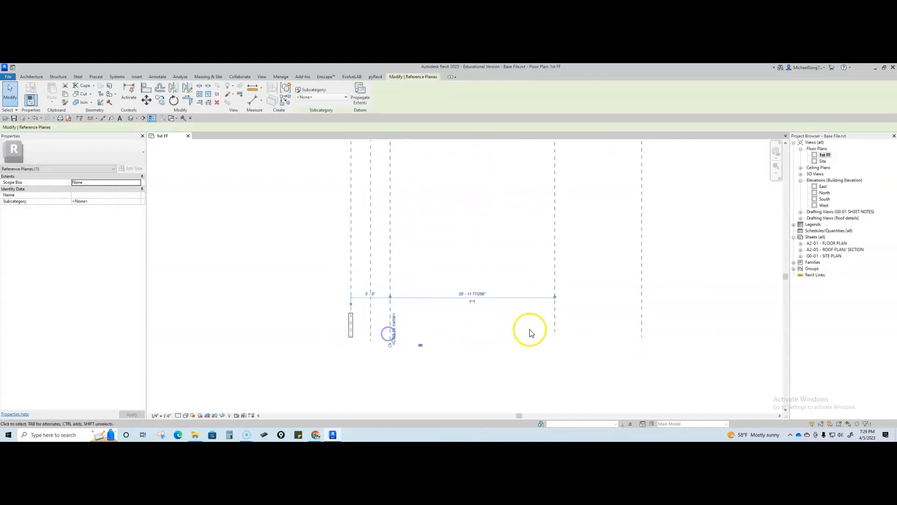
scroll(351, 368, up, 5)
Step: Set the view's detail level to Fine and examine the partition wall's layers at its upper end
click(178, 416)
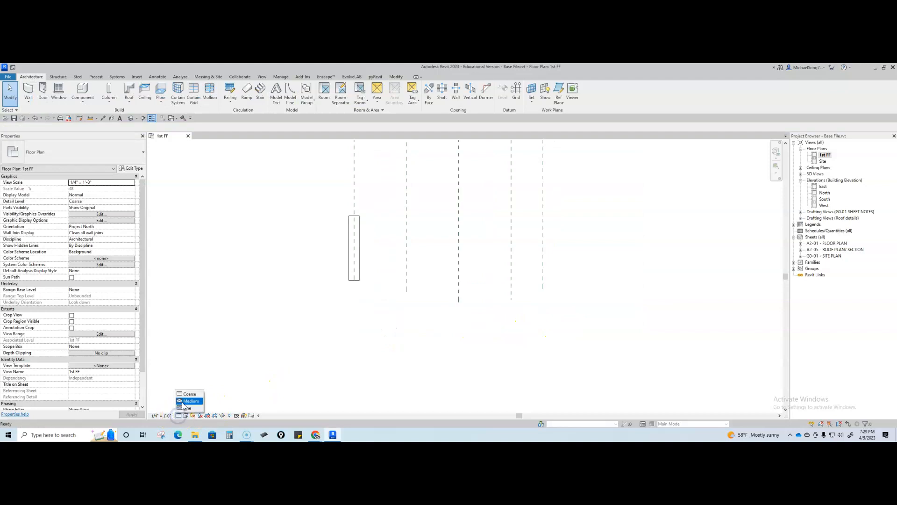
click(189, 408)
scroll(363, 233, up, 4)
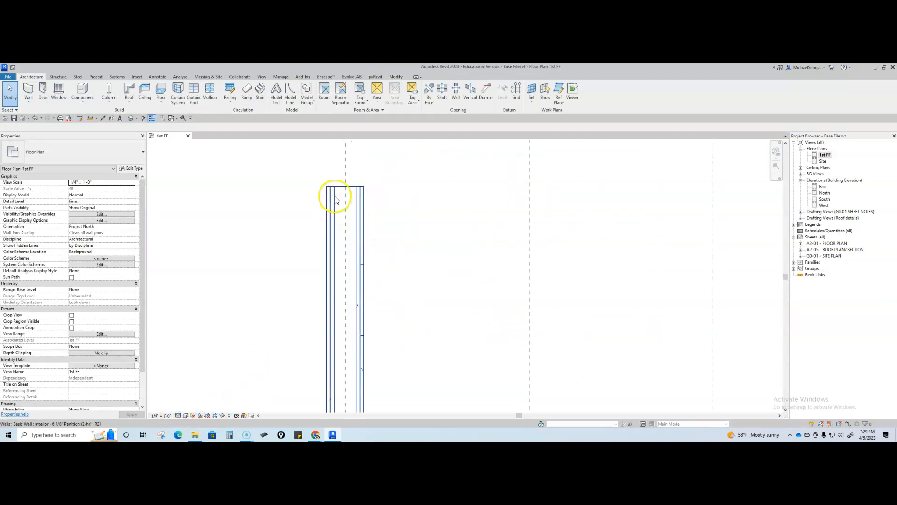
scroll(341, 240, up, 2)
middle_drag(340, 240, 362, 279)
scroll(360, 244, up, 2)
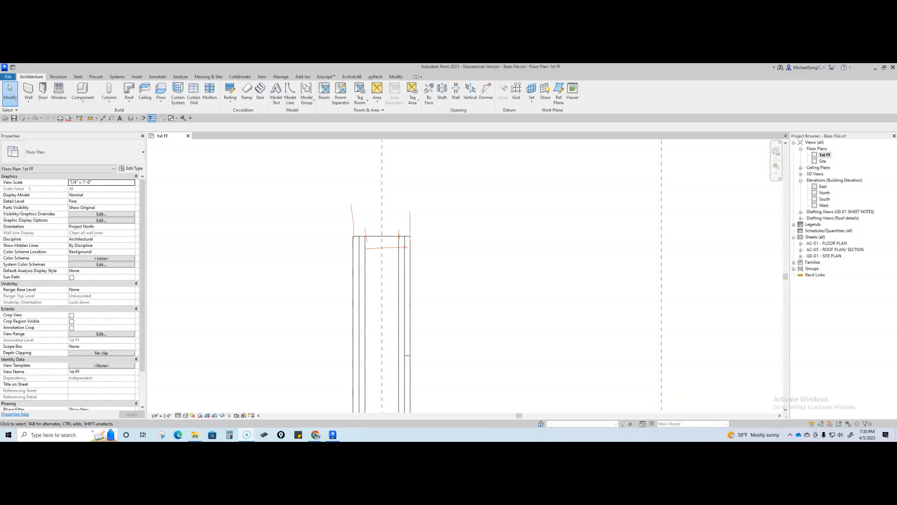
Step: Select the partition wall on the leftmost plane and check its location line setting
scroll(510, 240, down, 2)
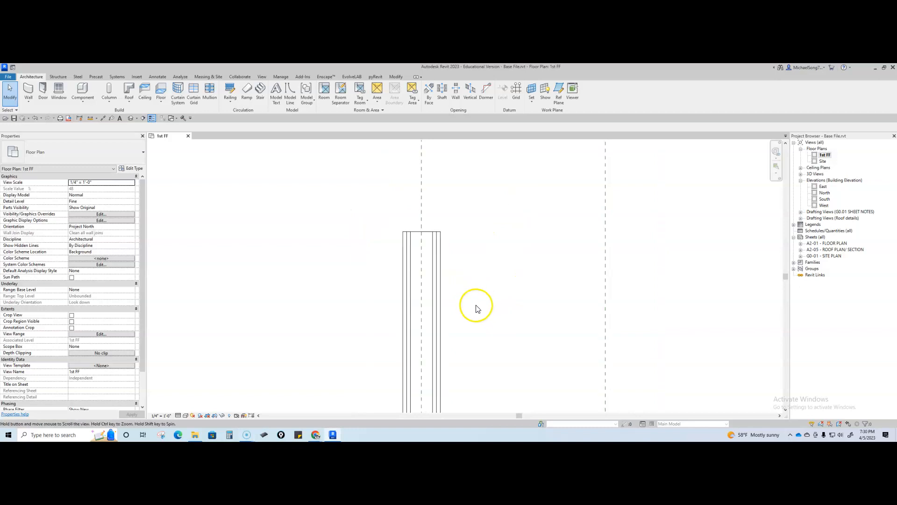
middle_drag(471, 321, 388, 271)
scroll(371, 299, down, 1)
click(358, 316)
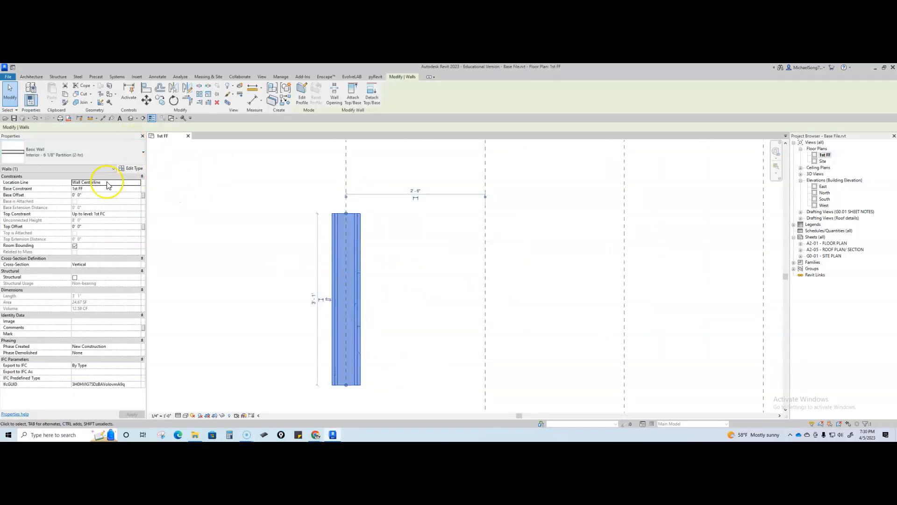
click(252, 262)
Step: Draw a partition wall about 3' 3" long up the second reference plane with location line Core Centerline
click(26, 91)
click(210, 128)
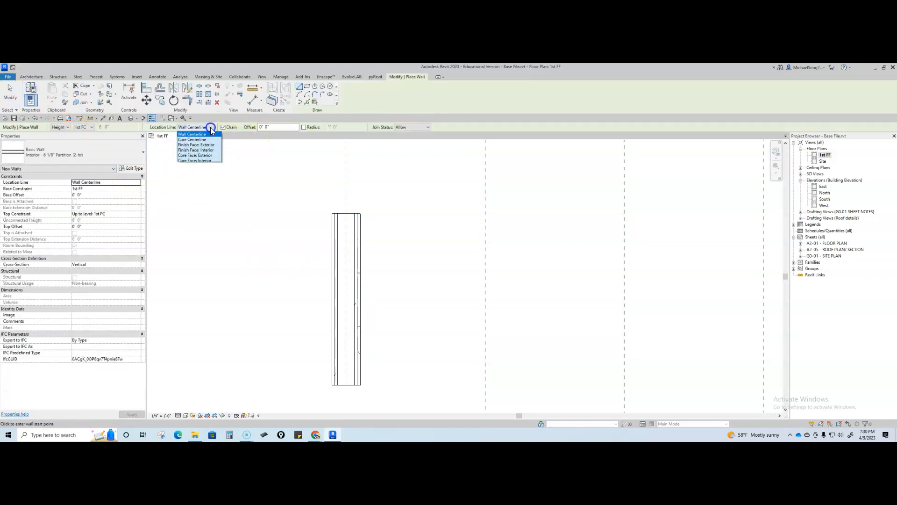
click(200, 141)
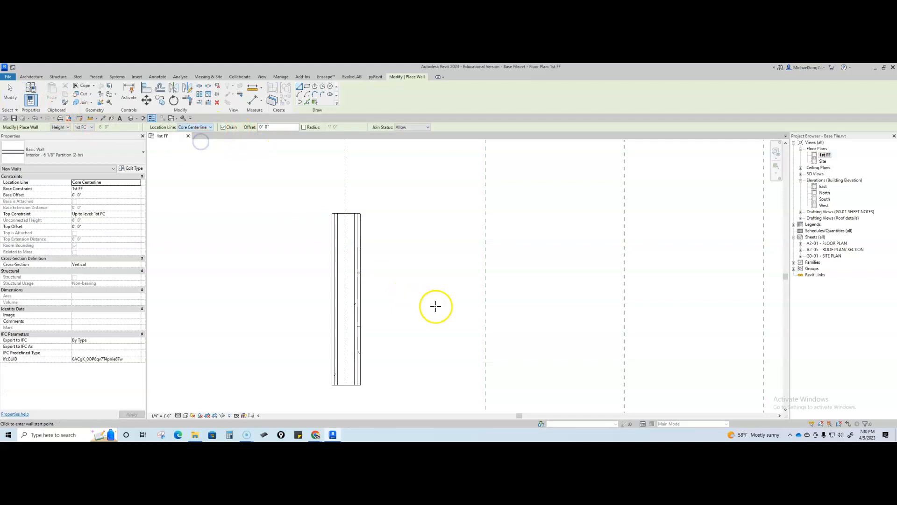
scroll(435, 305, down, 1)
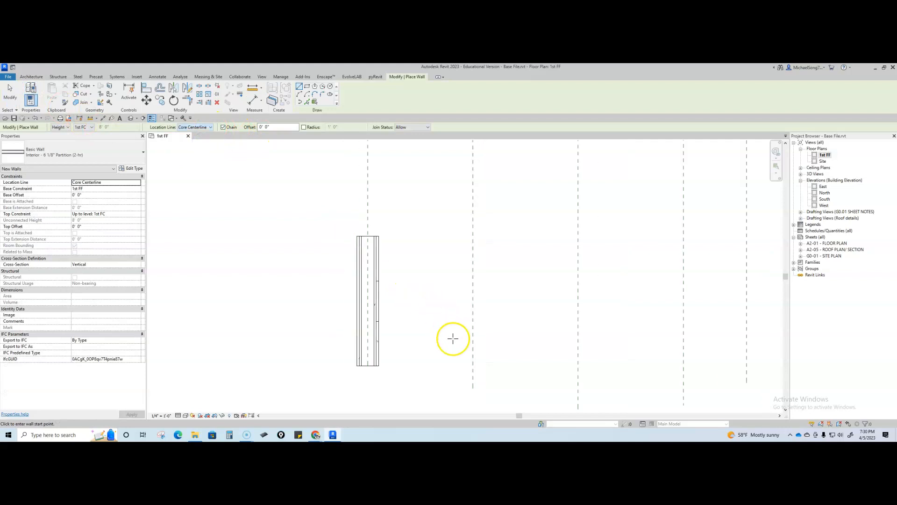
click(473, 368)
click(470, 232)
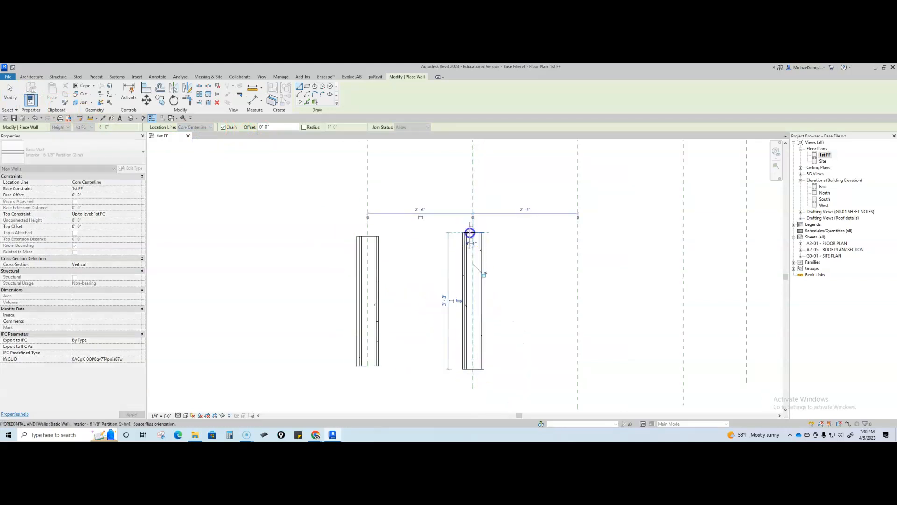
key(Escape)
key(Escape)
Step: Move the second wall together with its reference plane about 1' 4" toward the first wall
drag(499, 310, 450, 290)
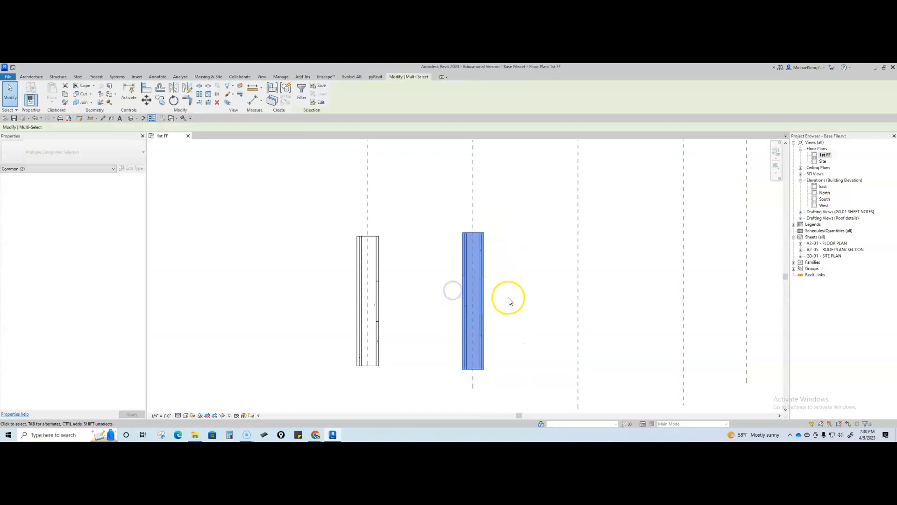
click(146, 100)
click(530, 239)
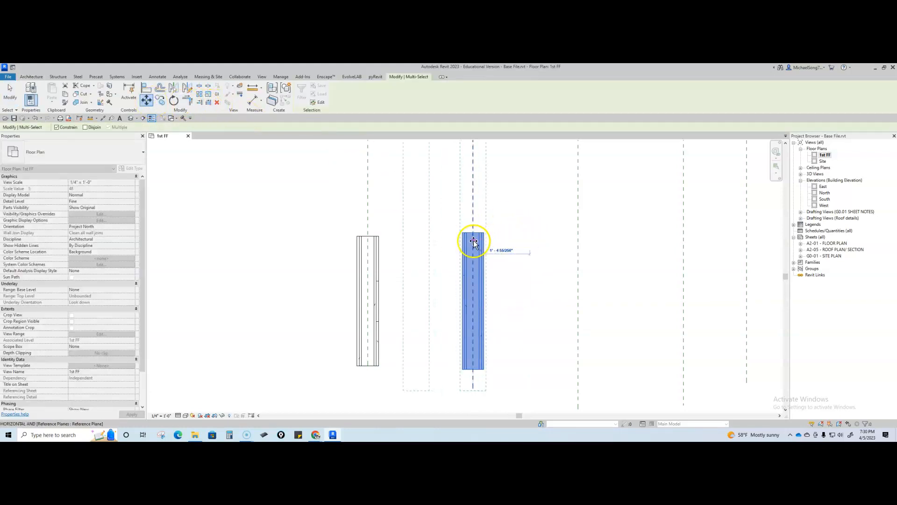
click(474, 240)
key(Escape)
Step: Move the three remaining reference planes together closer to the second wall
scroll(484, 270, down, 1)
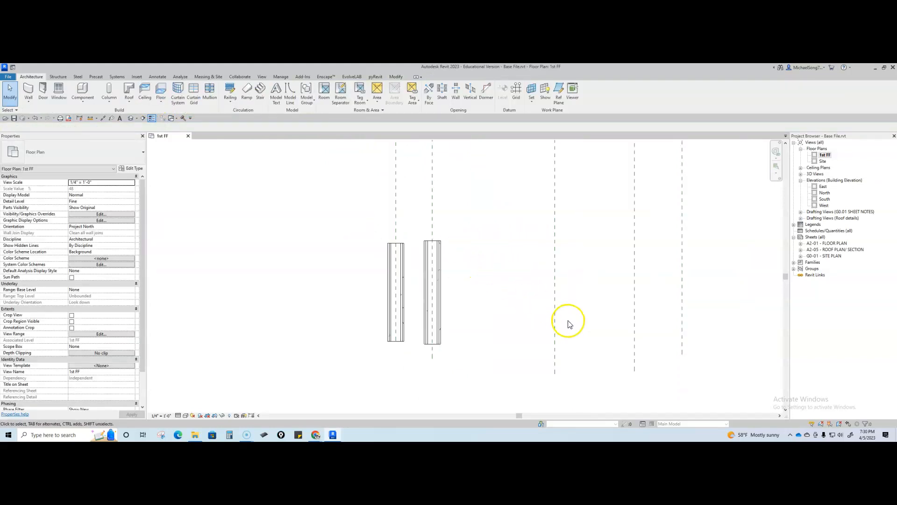
drag(699, 304, 467, 263)
click(470, 321)
Step: Draw a partition wall about 3' 4" long up the third reference plane with location line Finish Face: Exterior, and check its alignment
click(27, 93)
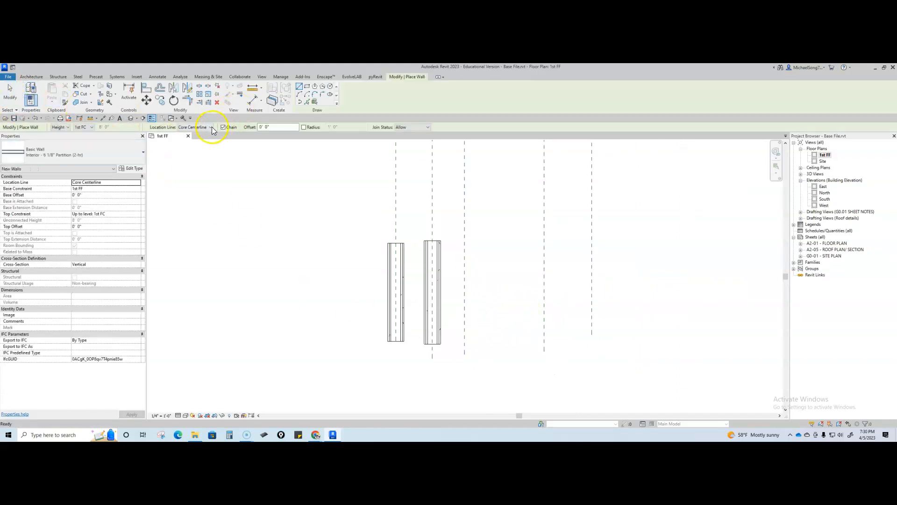
click(210, 127)
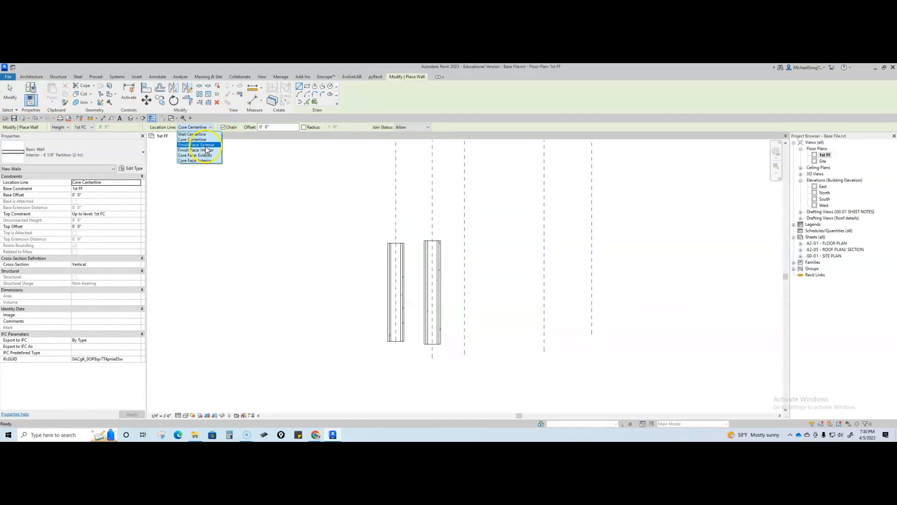
click(206, 145)
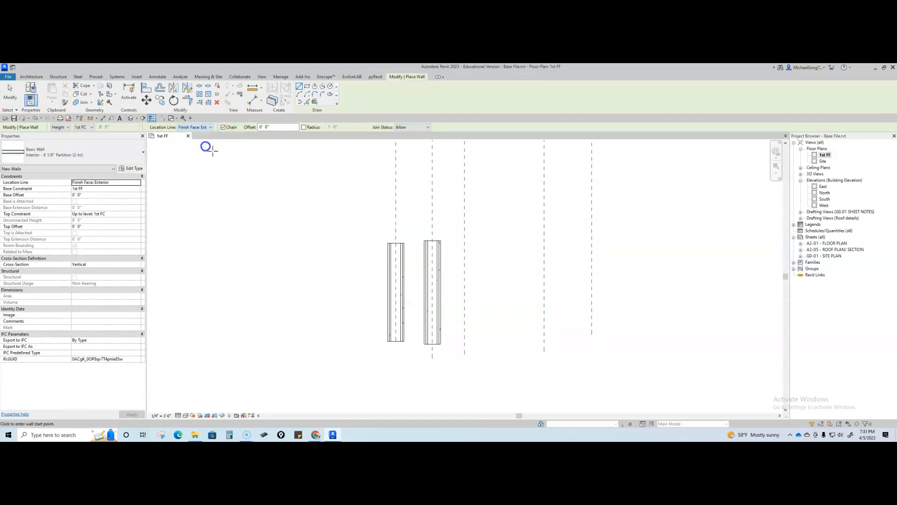
click(464, 342)
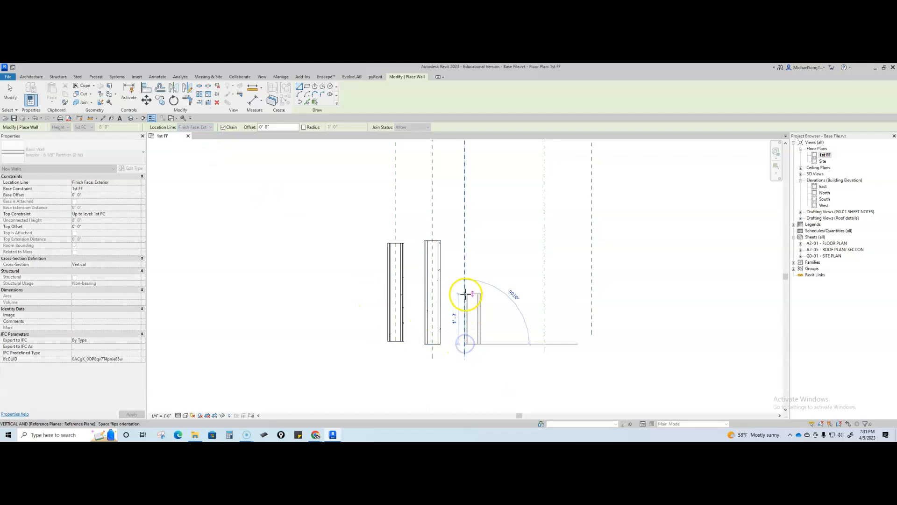
click(463, 243)
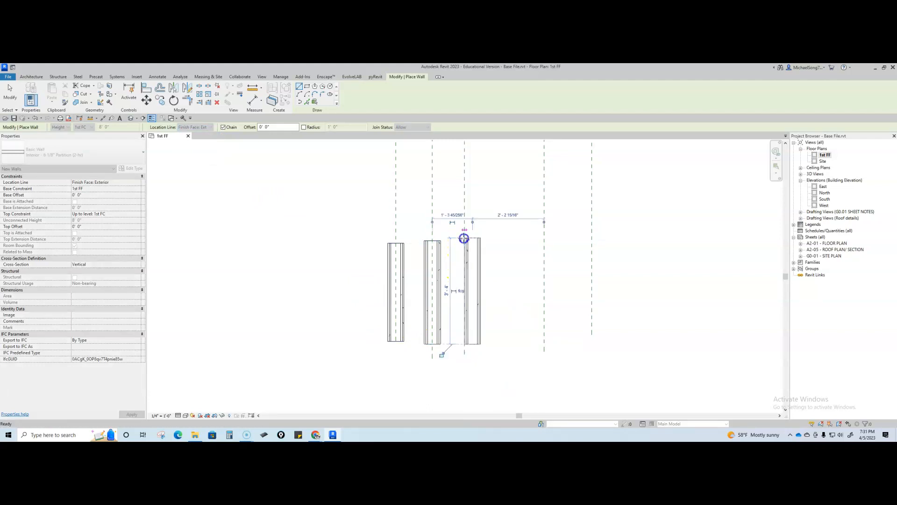
key(Escape)
key(Escape)
scroll(463, 281, up, 3)
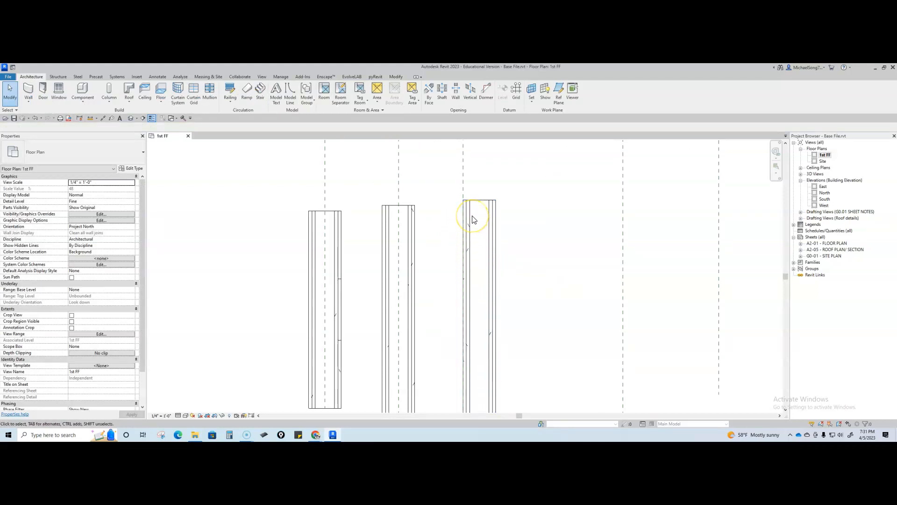
Step: Draw a partition wall up the fourth reference plane with location line Core Face: Exterior
scroll(473, 220, down, 2)
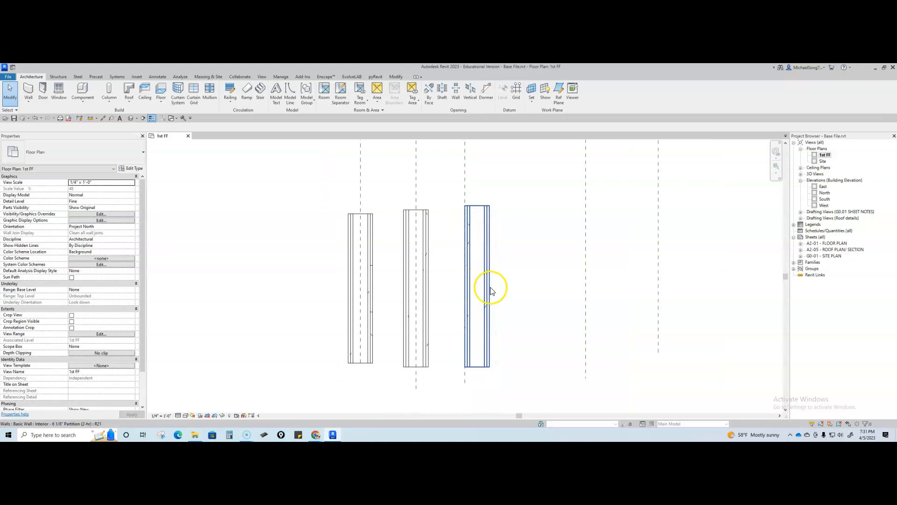
key(w)
key(a)
click(210, 127)
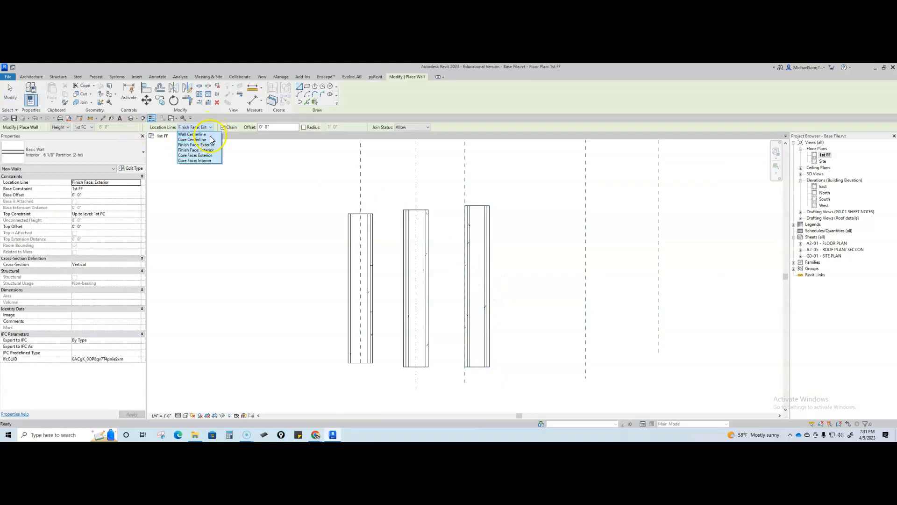
click(211, 155)
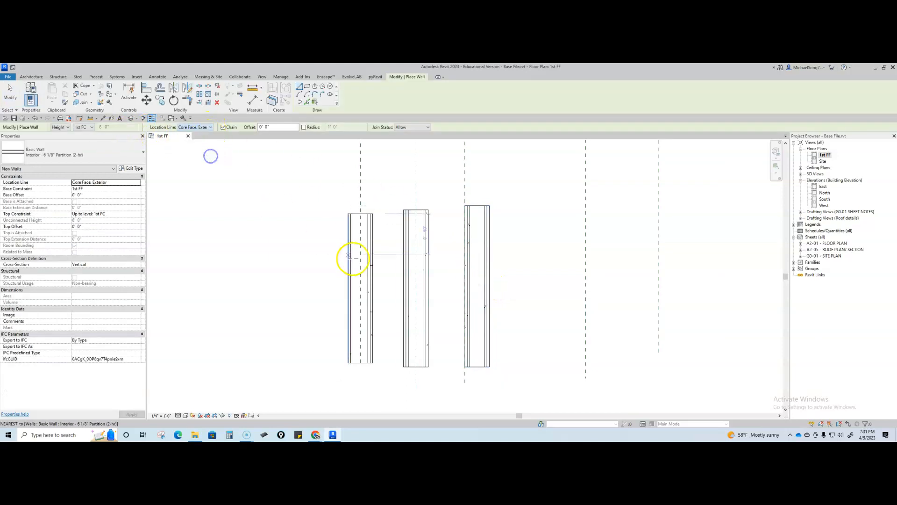
click(587, 367)
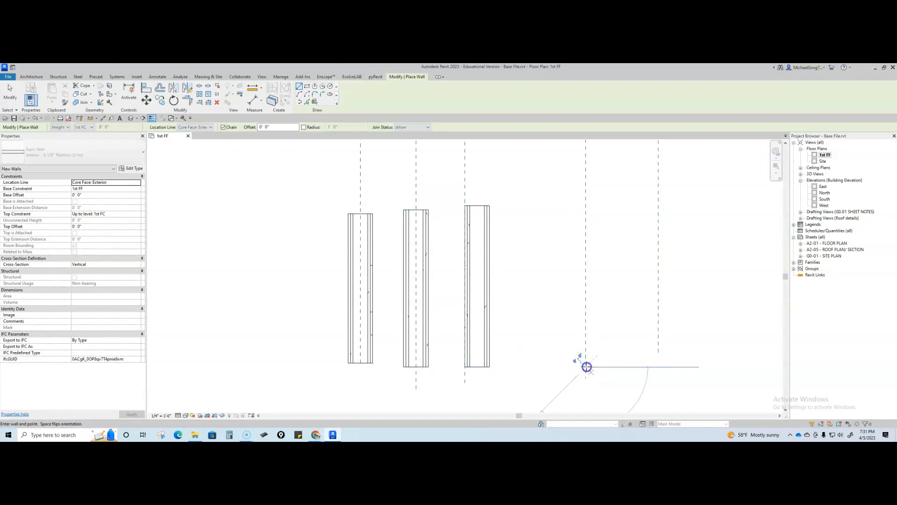
click(585, 202)
key(Escape)
key(Escape)
Step: Move the fourth wall and the two remaining reference planes together toward the third wall, and check the fourth wall's alignment
drag(696, 326, 536, 307)
click(561, 335)
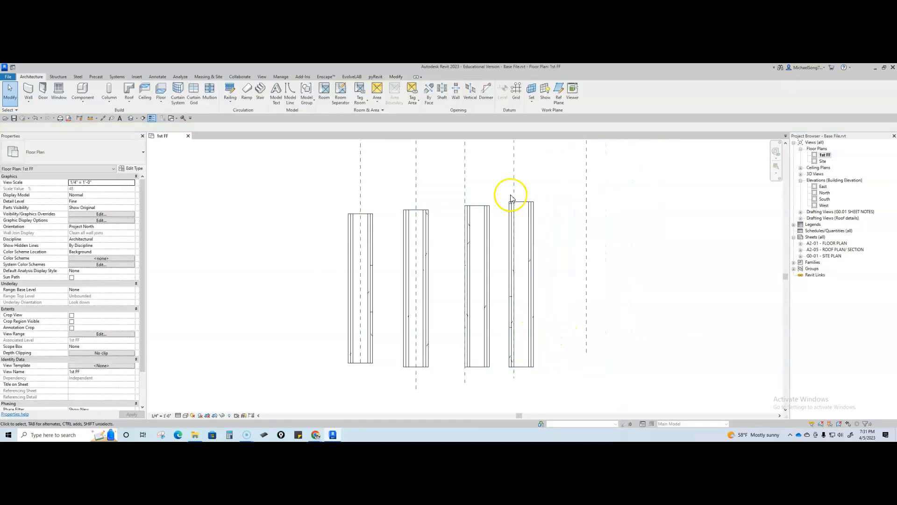
click(516, 175)
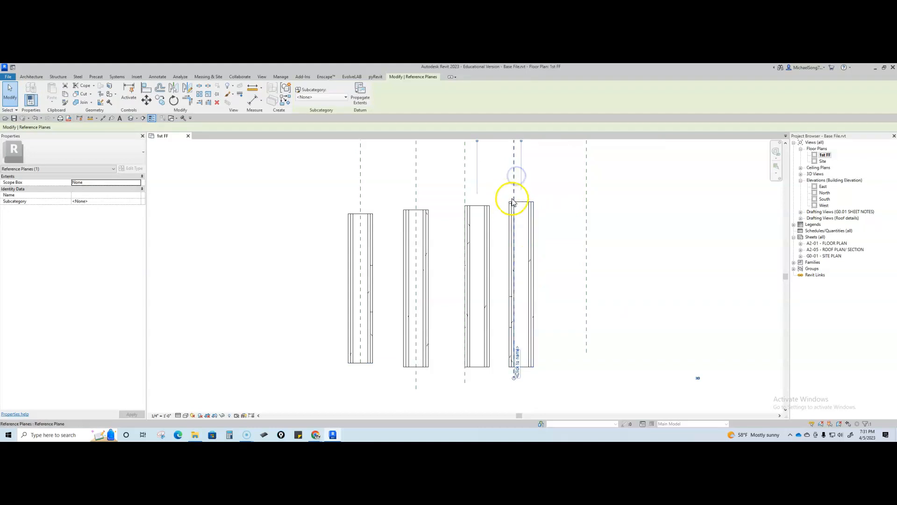
click(557, 227)
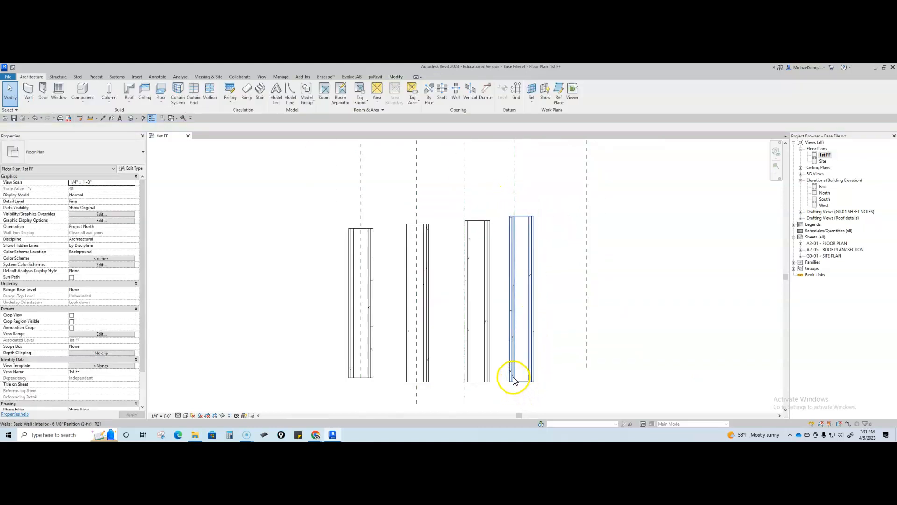
scroll(515, 373, up, 3)
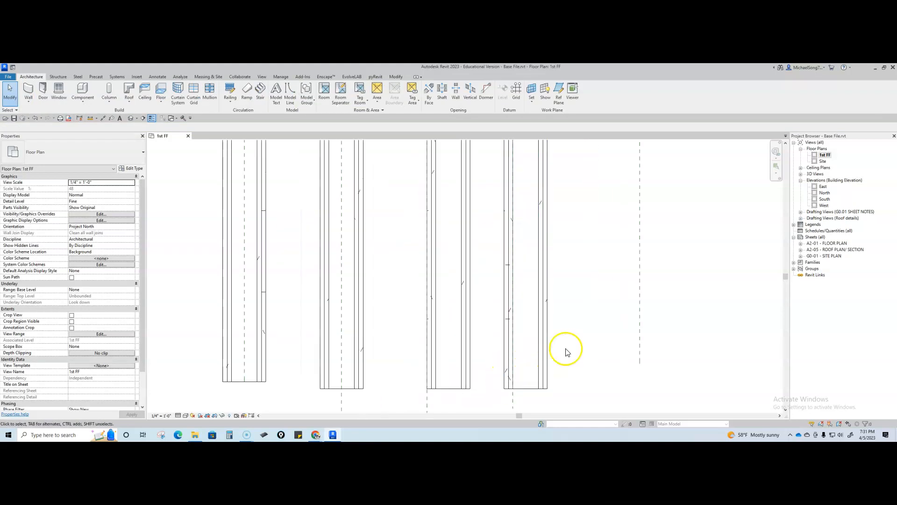
scroll(566, 353, down, 3)
middle_drag(566, 352, 535, 333)
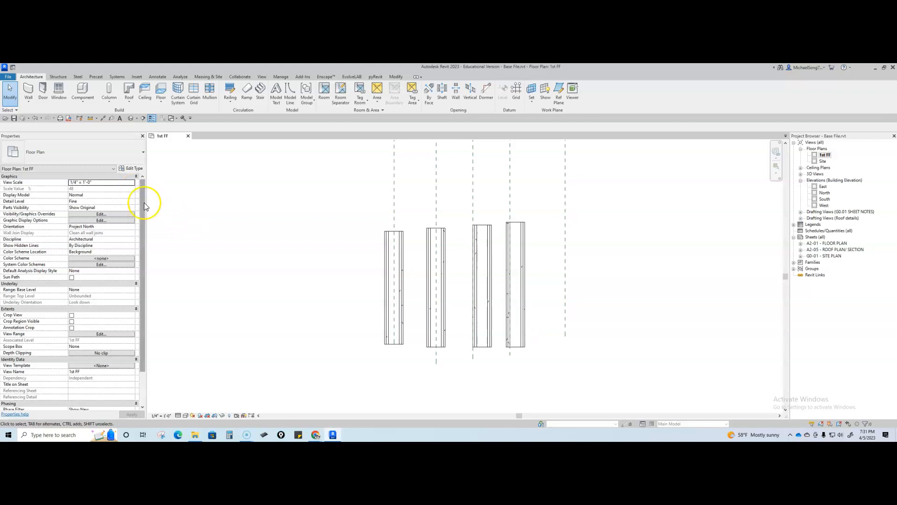
Step: Draw a partition wall up the fifth reference plane with location line Finish Face: Interior
click(28, 91)
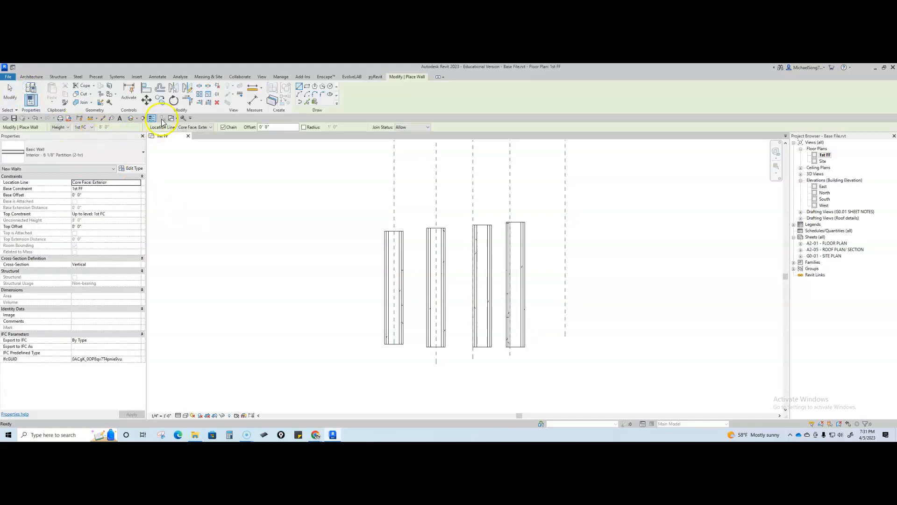
click(206, 128)
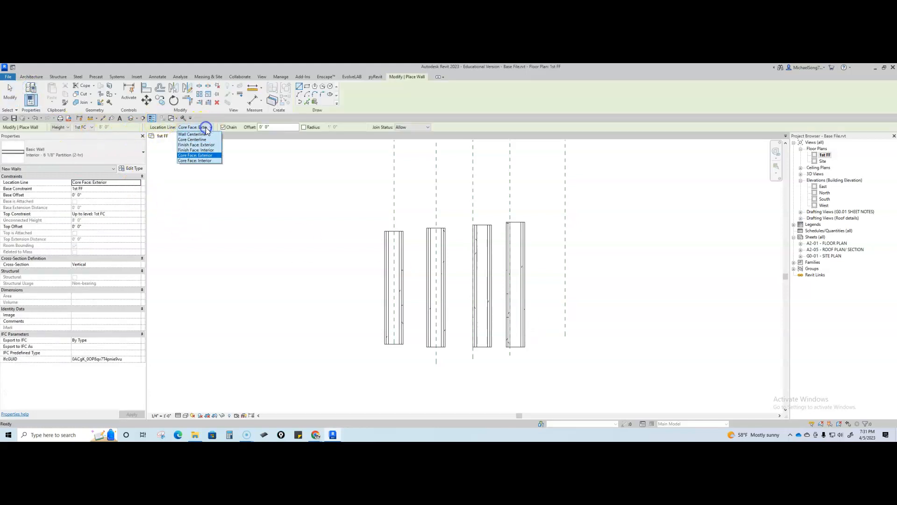
click(209, 151)
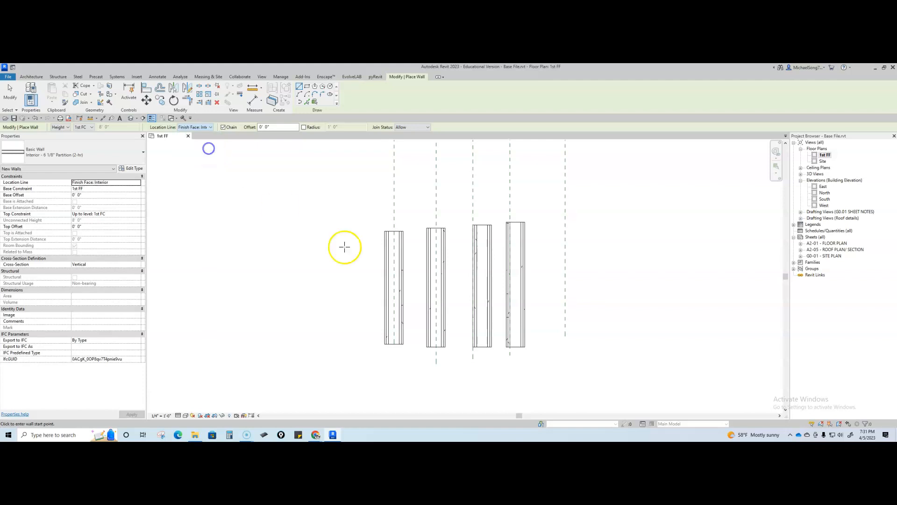
click(565, 336)
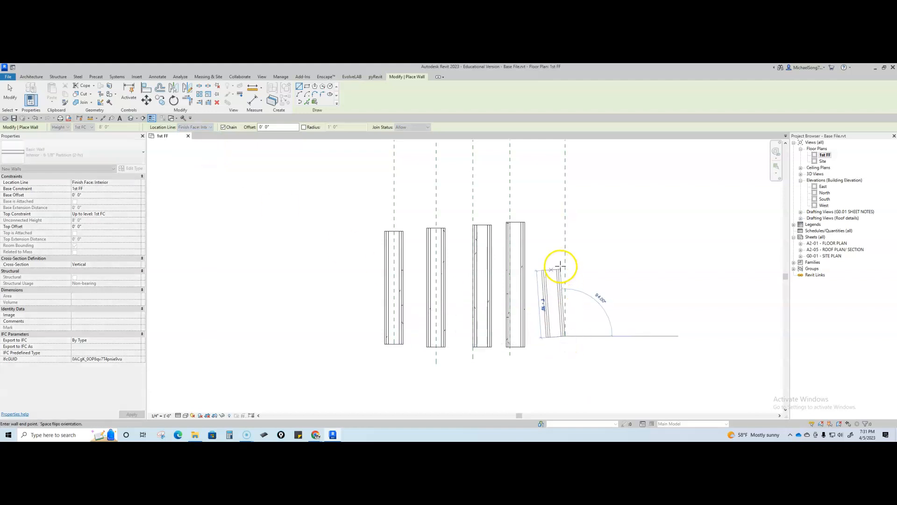
click(565, 223)
key(Escape)
key(Escape)
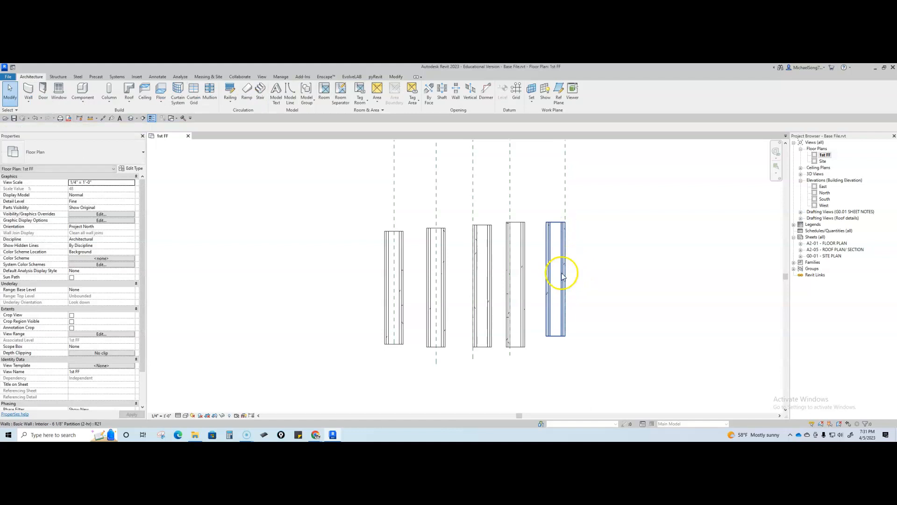
Step: Compare how the five partition walls sit relative to their reference planes
scroll(568, 234, up, 3)
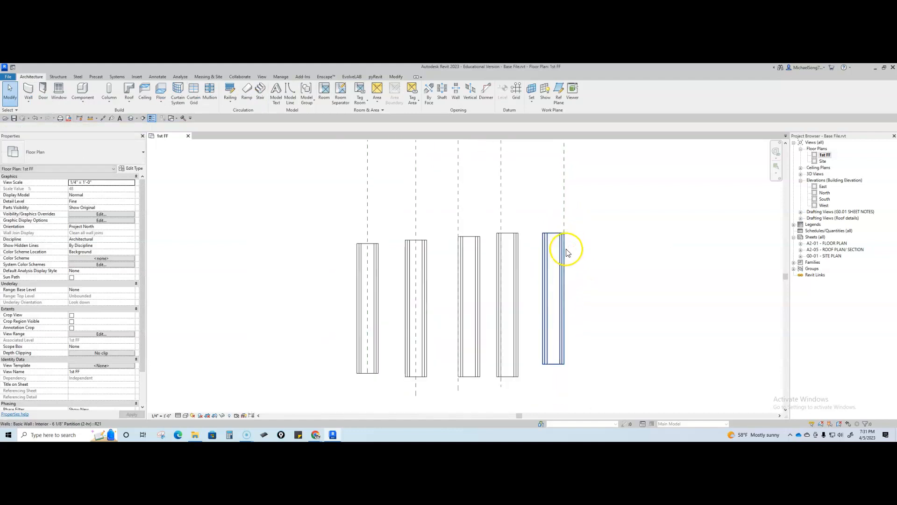
scroll(568, 242, down, 3)
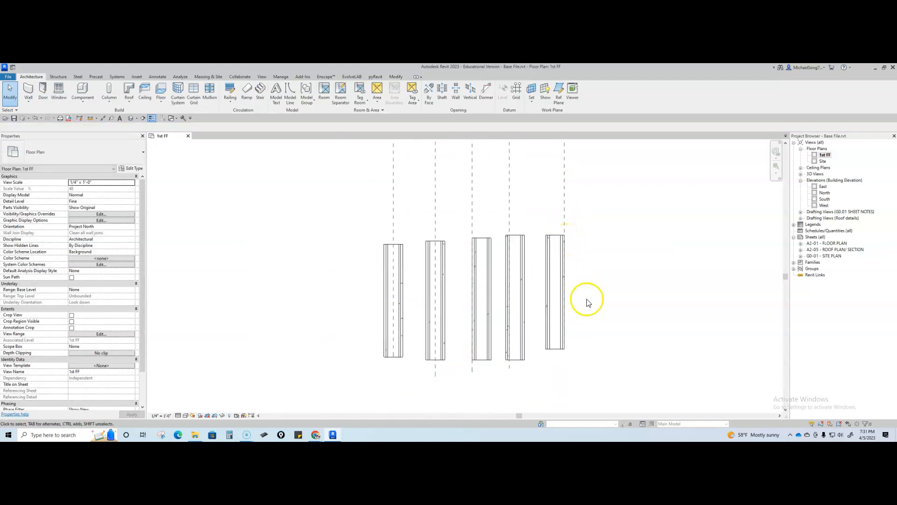
middle_drag(585, 300, 509, 294)
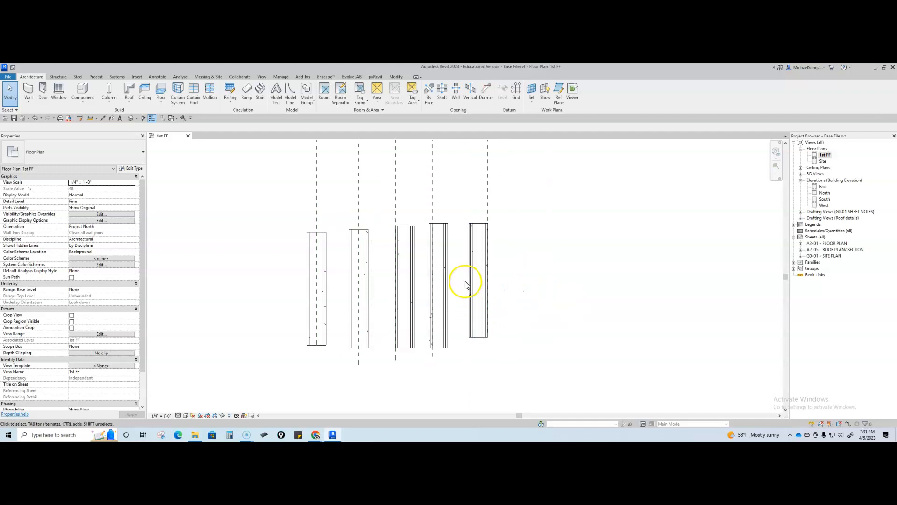
scroll(416, 240, up, 2)
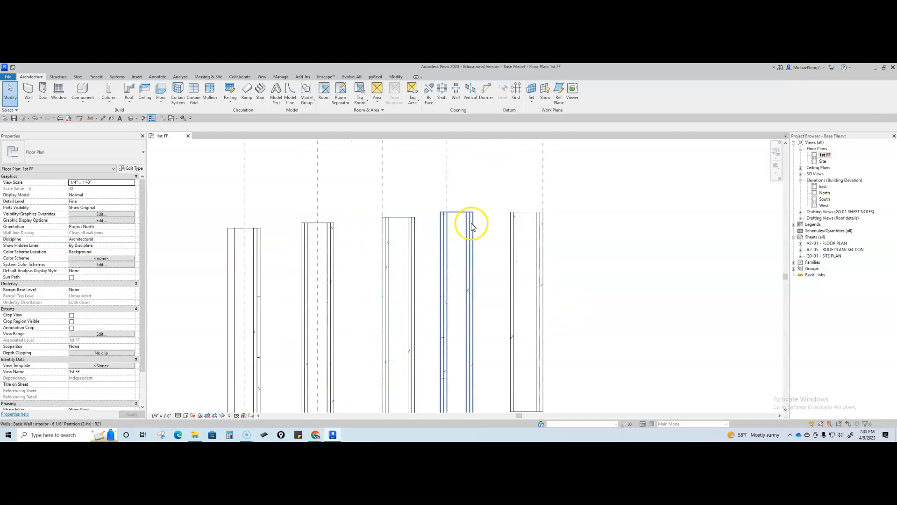
scroll(581, 283, down, 3)
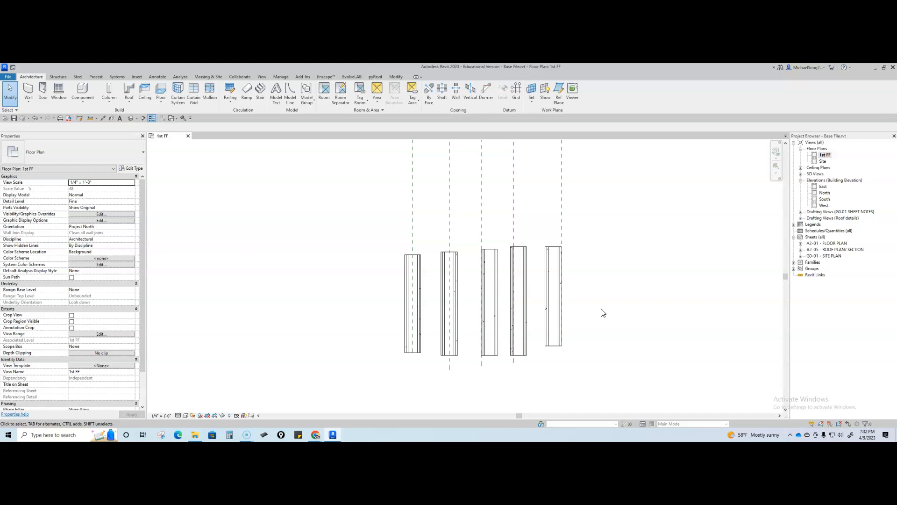
scroll(404, 322, up, 3)
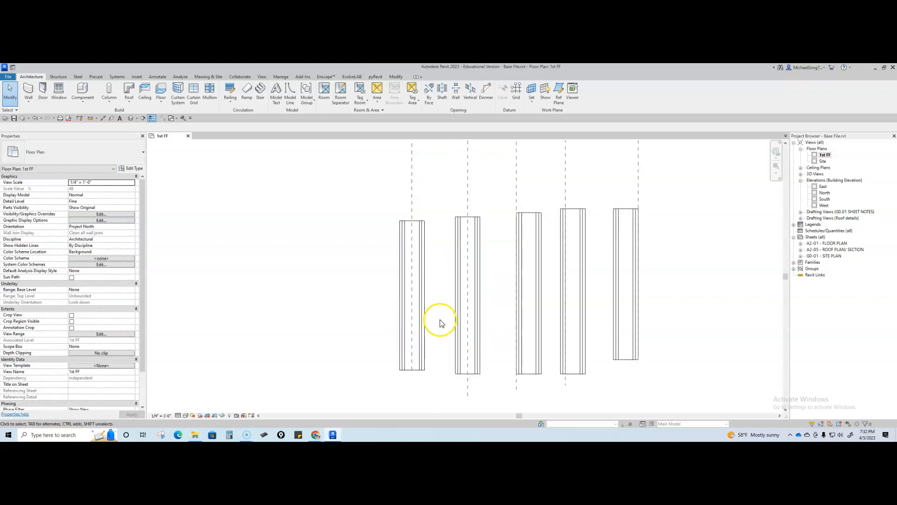
Step: Delete all five partition walls, keeping the reference planes
scroll(388, 222, down, 3)
drag(375, 187, 598, 347)
key(Delete)
Step: Draw three chained Generic - 5" walls with location line Core Face: Exterior, up the first reference plane, across, and down the last one
click(28, 91)
click(64, 148)
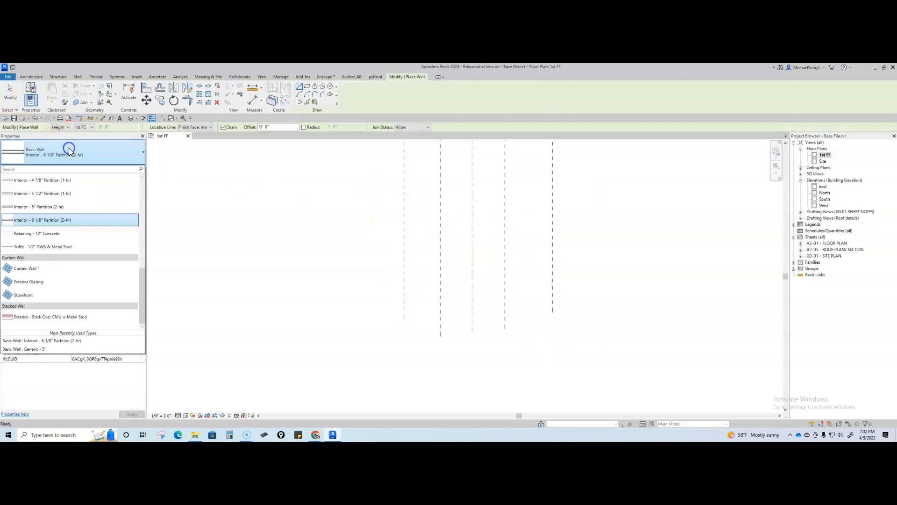
scroll(69, 187, up, 3)
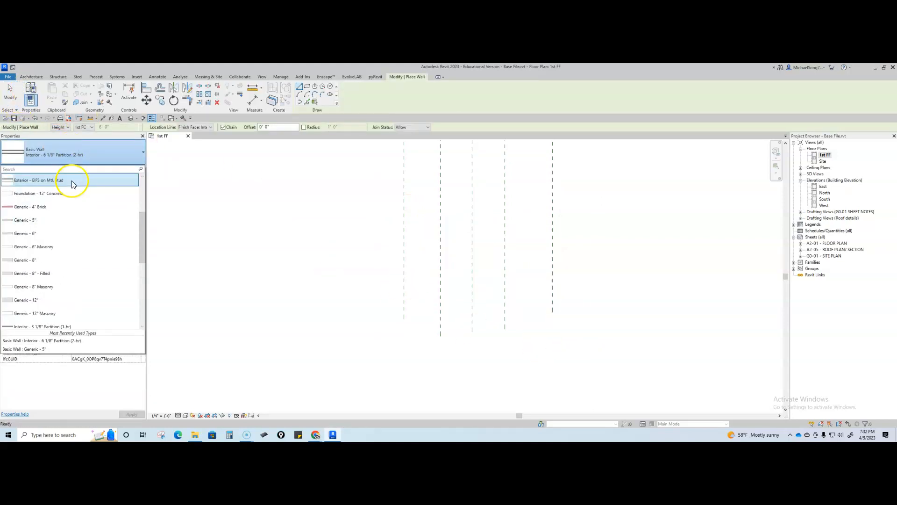
click(63, 226)
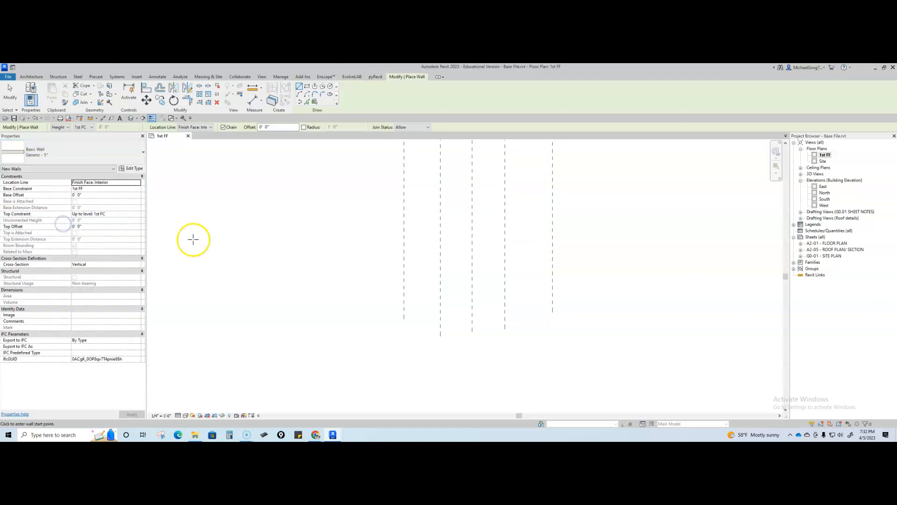
click(211, 128)
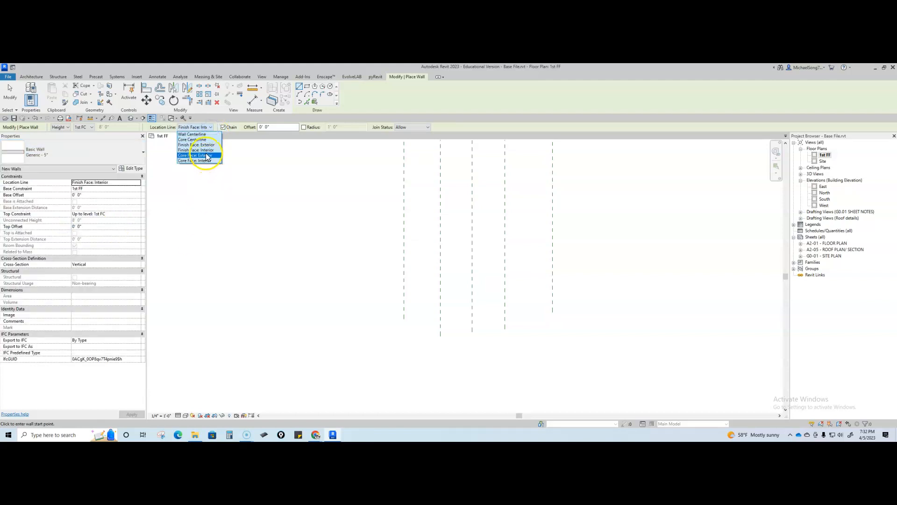
click(206, 156)
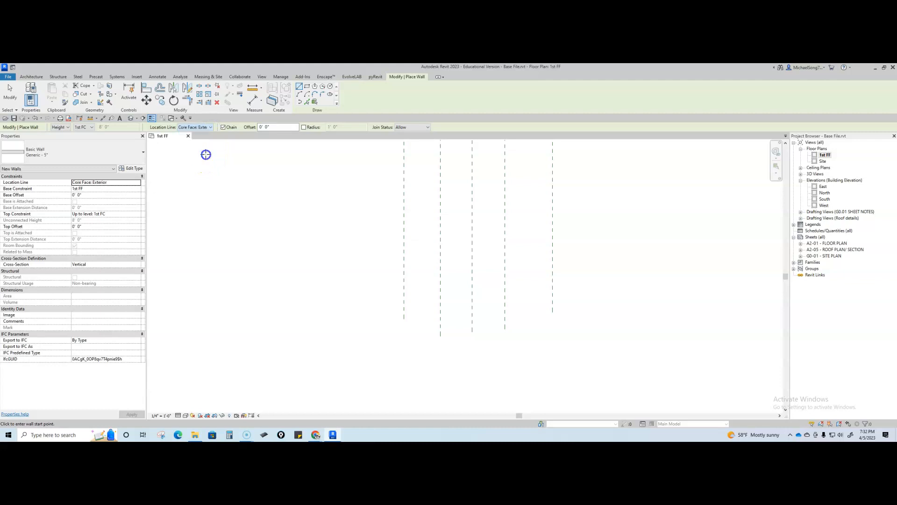
click(404, 319)
click(404, 181)
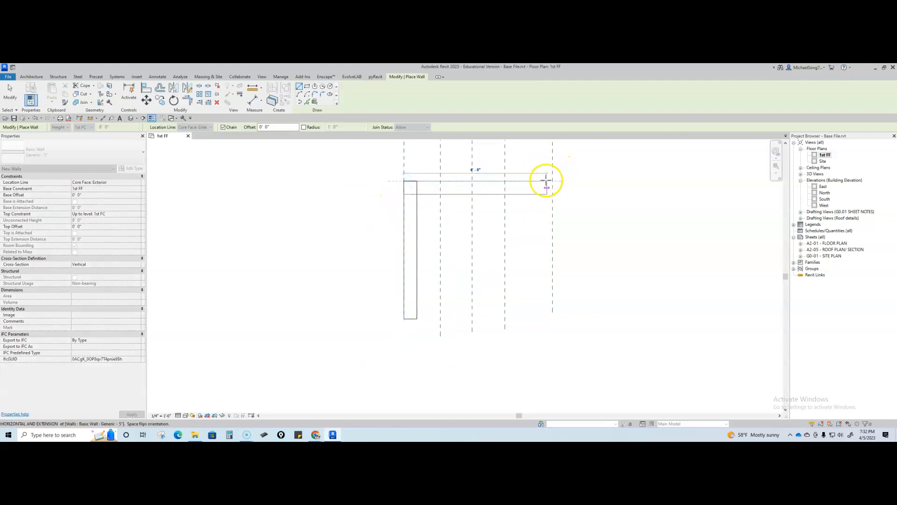
click(553, 180)
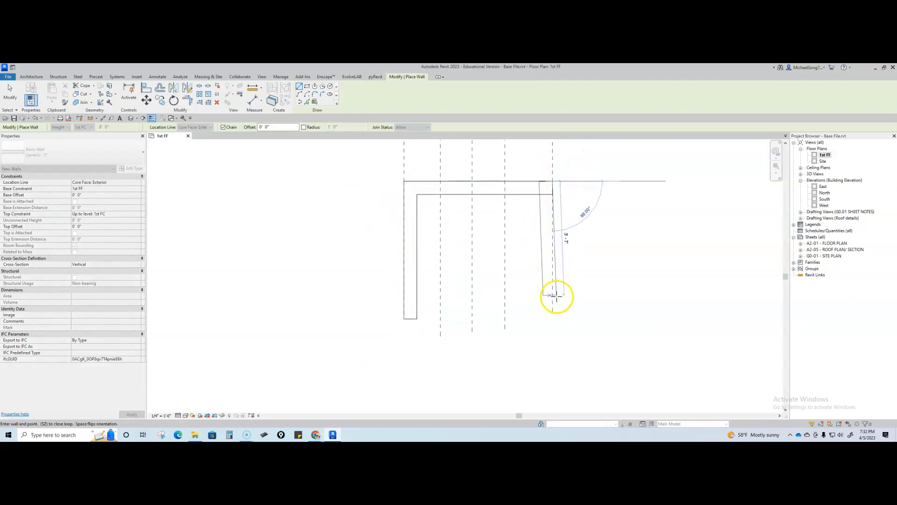
click(553, 316)
key(Escape)
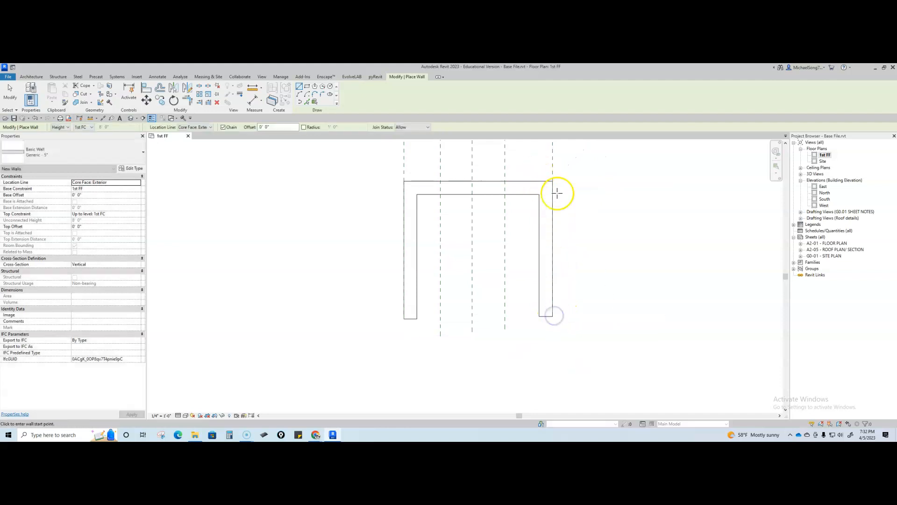
scroll(519, 271, down, 2)
key(Escape)
Step: Delete the three generic walls and all the reference planes from the floor plan
drag(525, 302, 430, 236)
key(Delete)
scroll(546, 318, down, 1)
key(Delete)
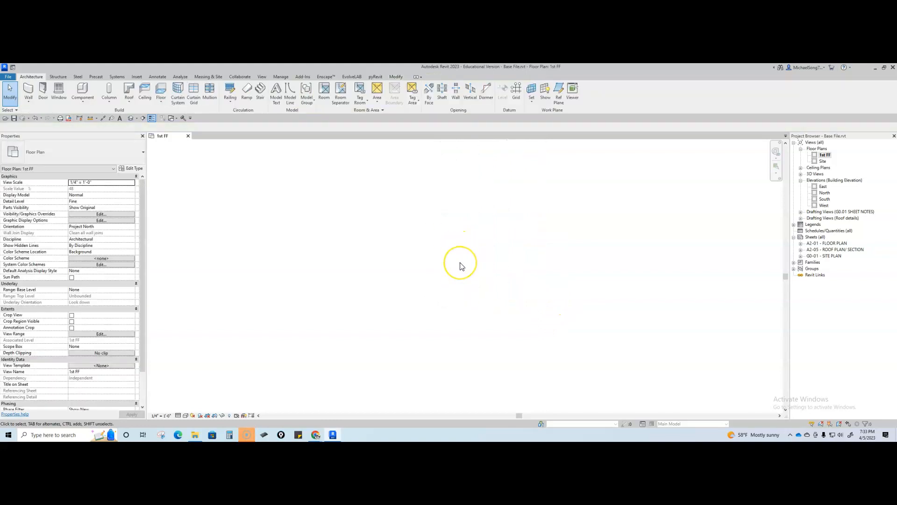
middle_drag(488, 272, 455, 277)
Step: Open the East elevation and set its view scale to 1/4" = 1'-0"
double_click(823, 187)
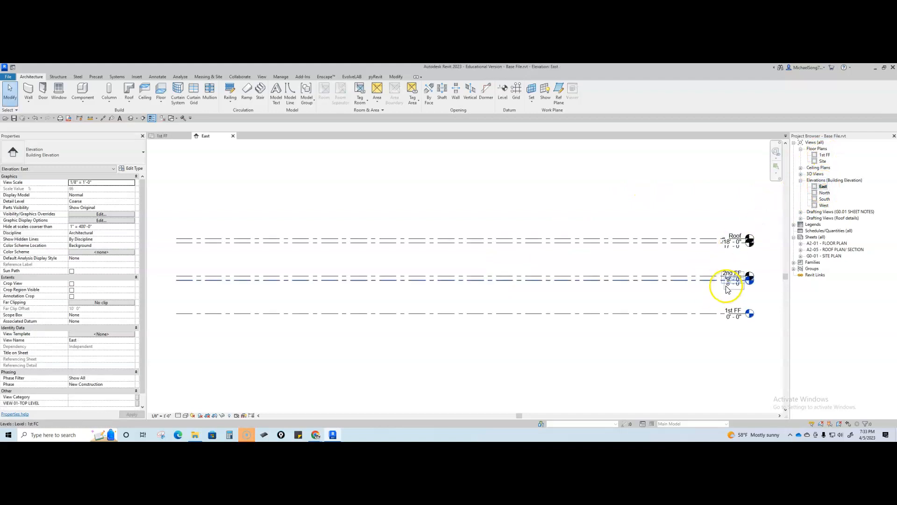
scroll(728, 285, up, 2)
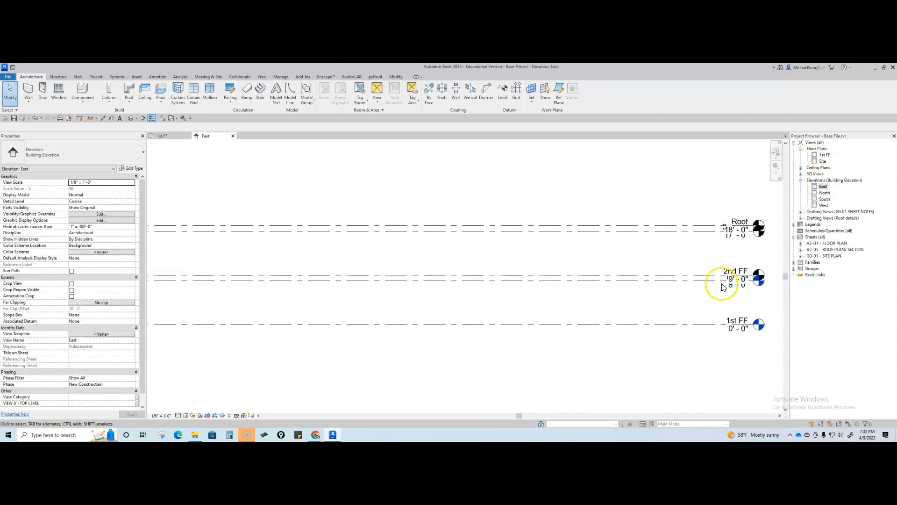
click(132, 183)
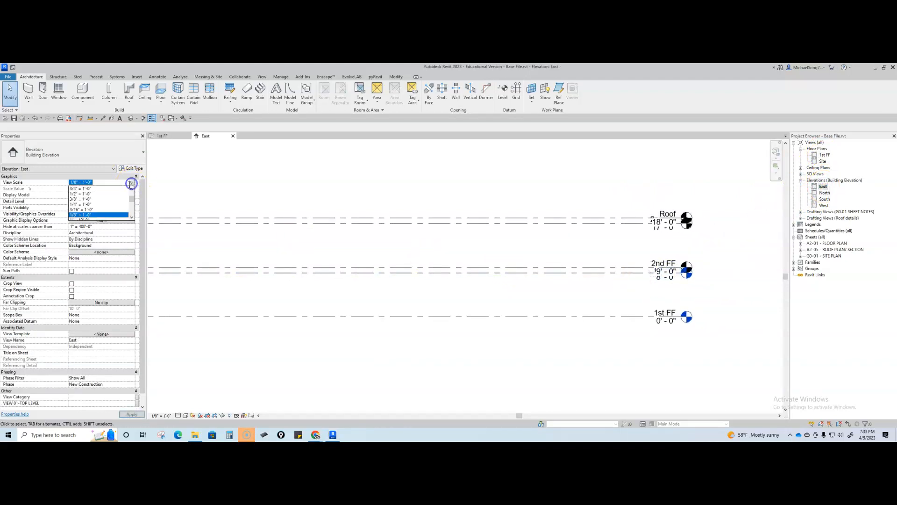
click(81, 204)
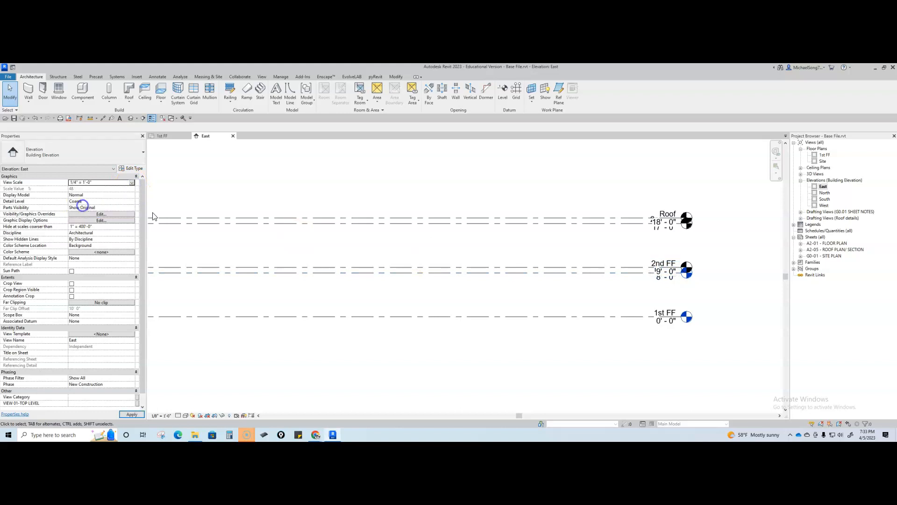
Step: Add elbows to the 1st FC and 2nd FC level heads so their labels sit clear below the neighbouring levels
click(653, 279)
scroll(664, 275, up, 2)
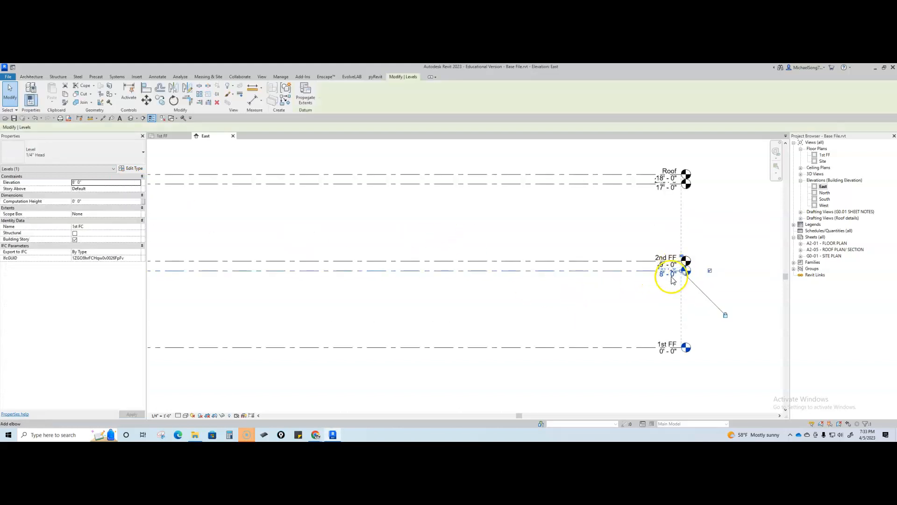
click(626, 184)
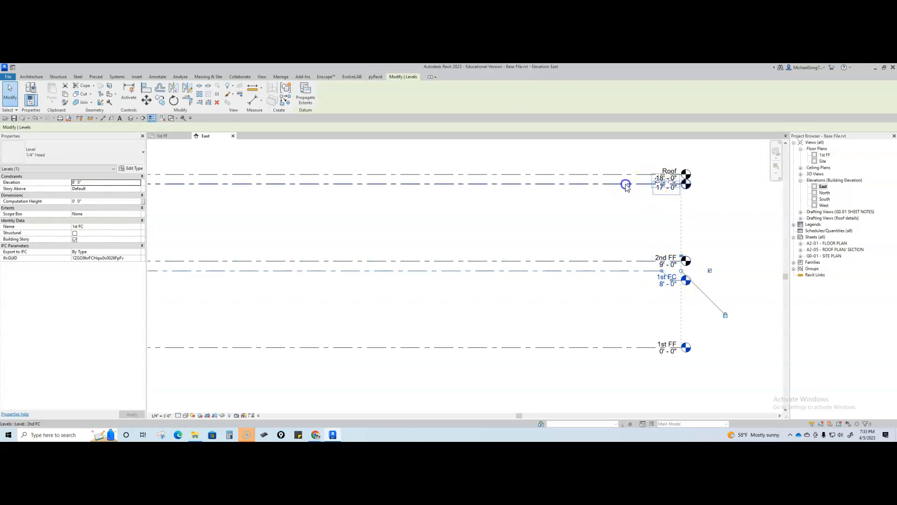
click(608, 220)
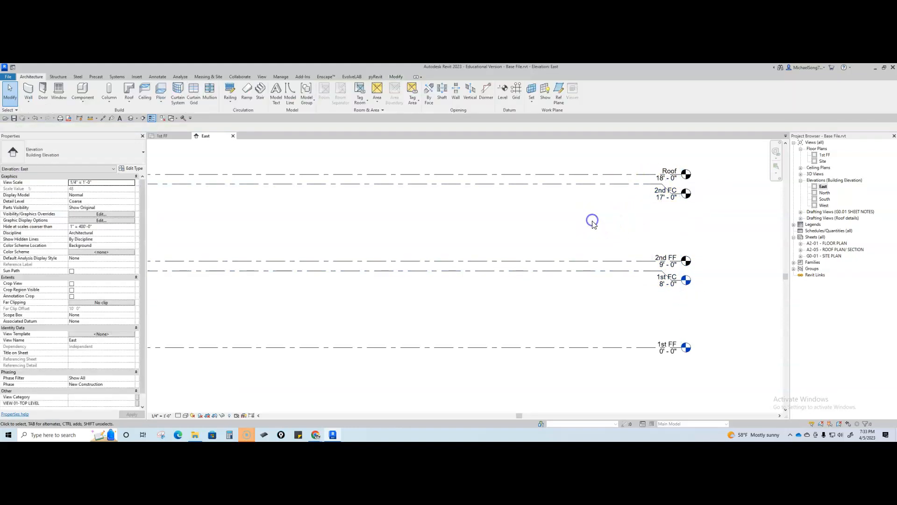
scroll(592, 222, down, 1)
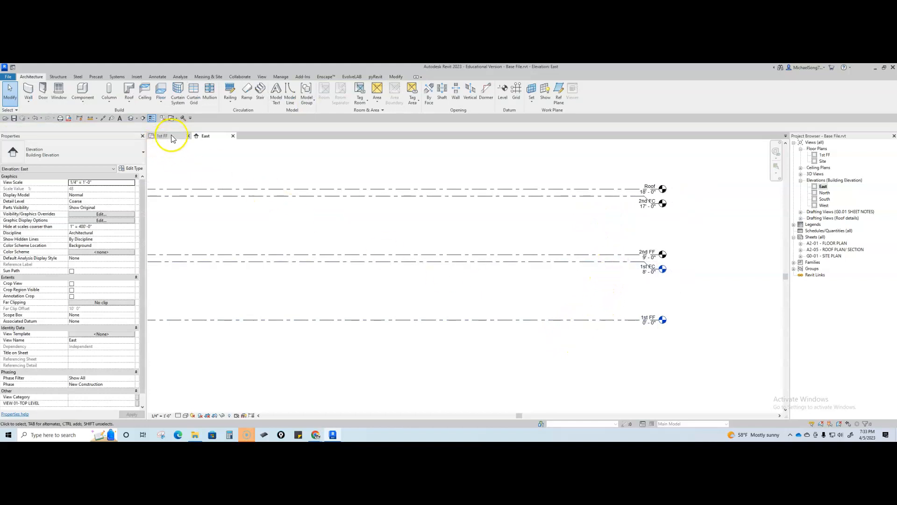
Step: Tile the East elevation and 1st FF plan side by side, and make the floor plan the active view
key(w)
key(t)
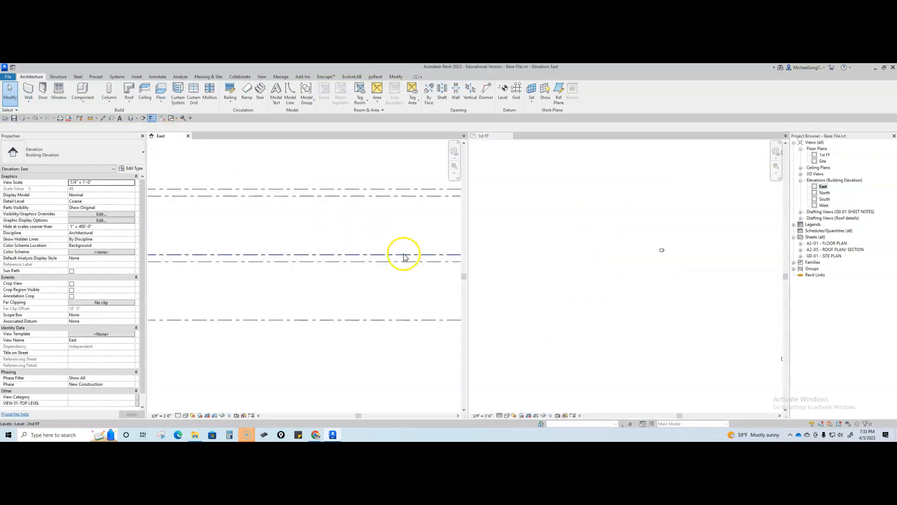
scroll(362, 275, down, 2)
scroll(397, 269, up, 2)
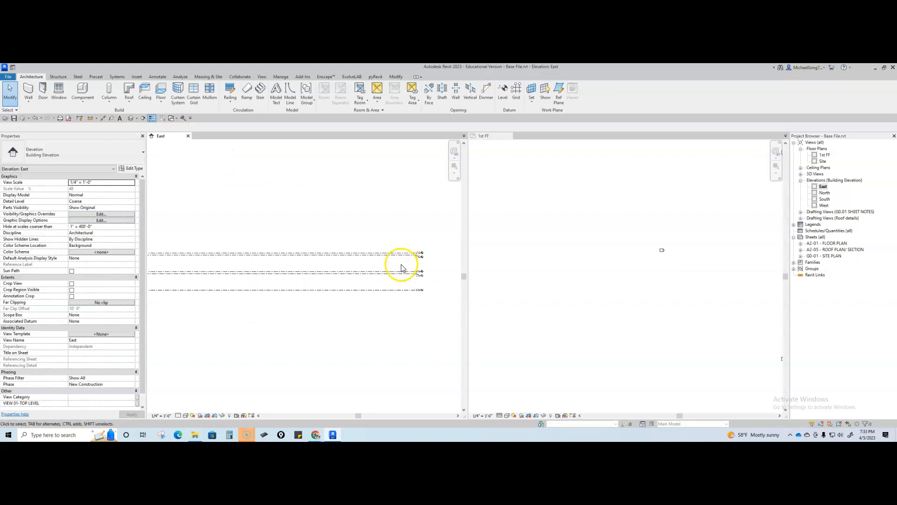
click(581, 260)
click(523, 298)
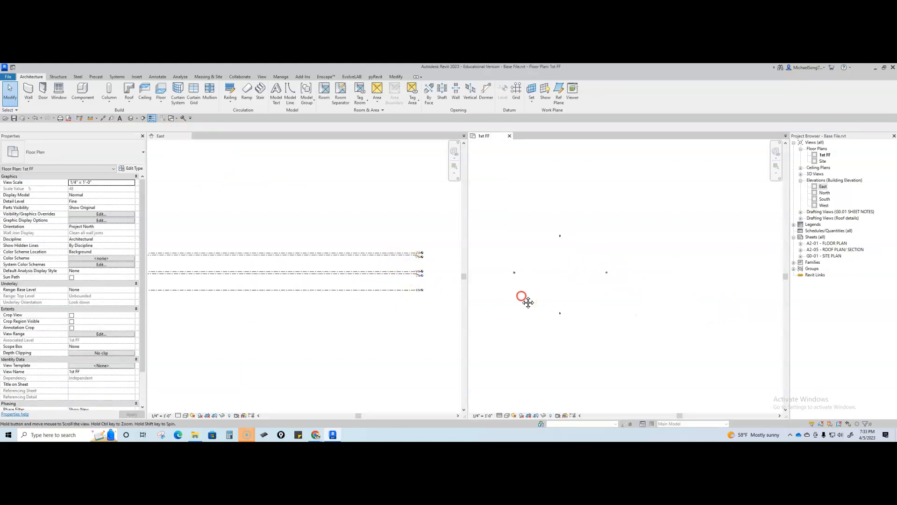
middle_drag(532, 297, 590, 304)
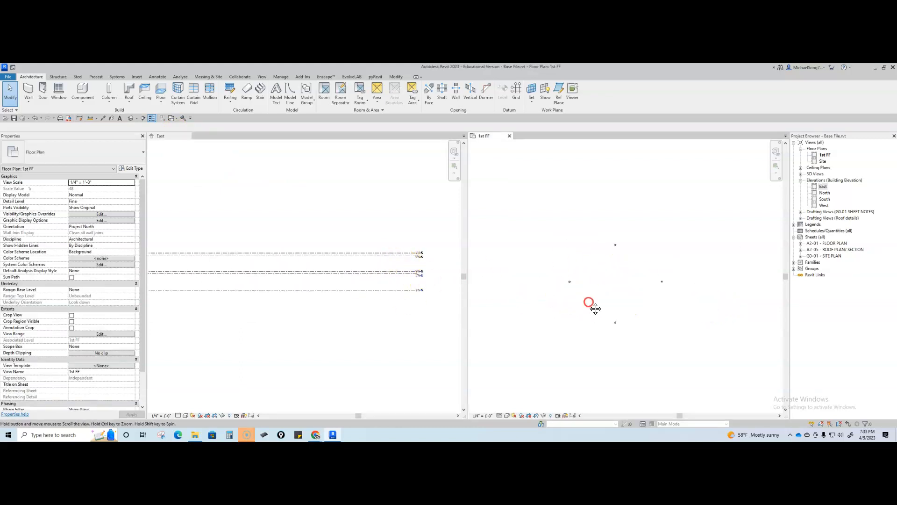
Step: Draw a closed L-shaped loop of Generic - 5" walls from 1st FF up to level 1st FC between the elevation markers
click(29, 91)
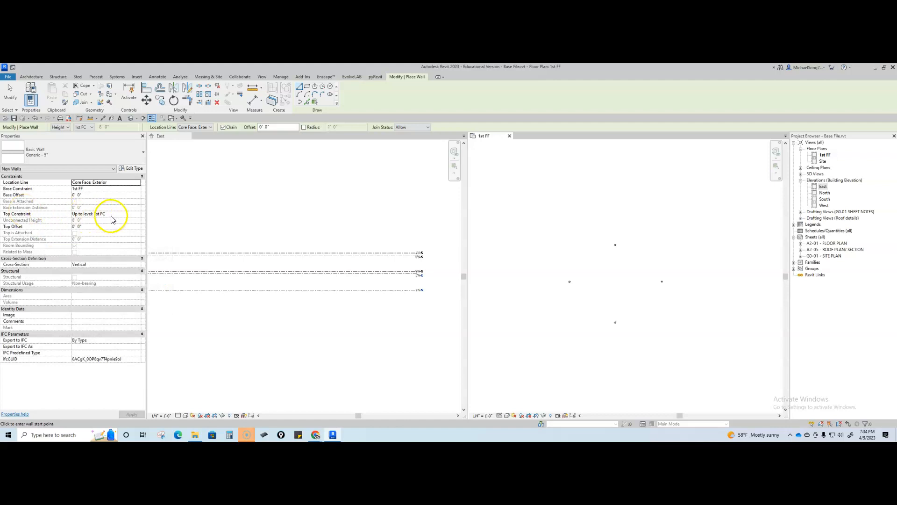
scroll(589, 271, up, 2)
click(605, 276)
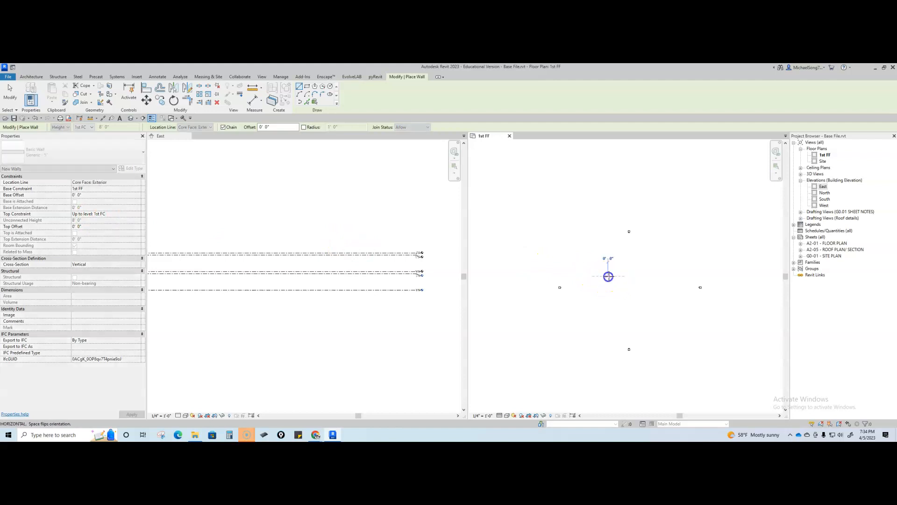
click(618, 296)
click(625, 295)
click(635, 287)
click(635, 275)
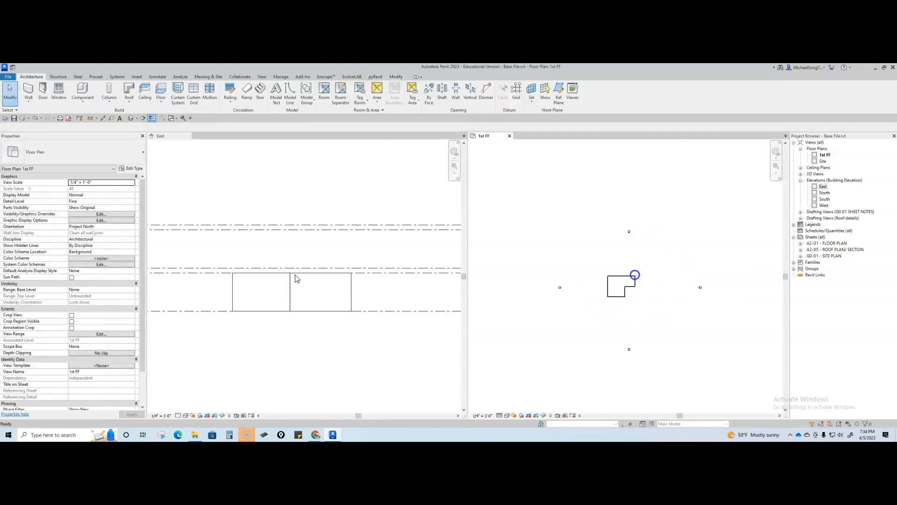
Step: Examine the new walls in the East elevation, checking their tops against the 1st FC level line
click(299, 276)
middle_drag(352, 306, 235, 266)
scroll(263, 278, down, 2)
scroll(259, 259, up, 1)
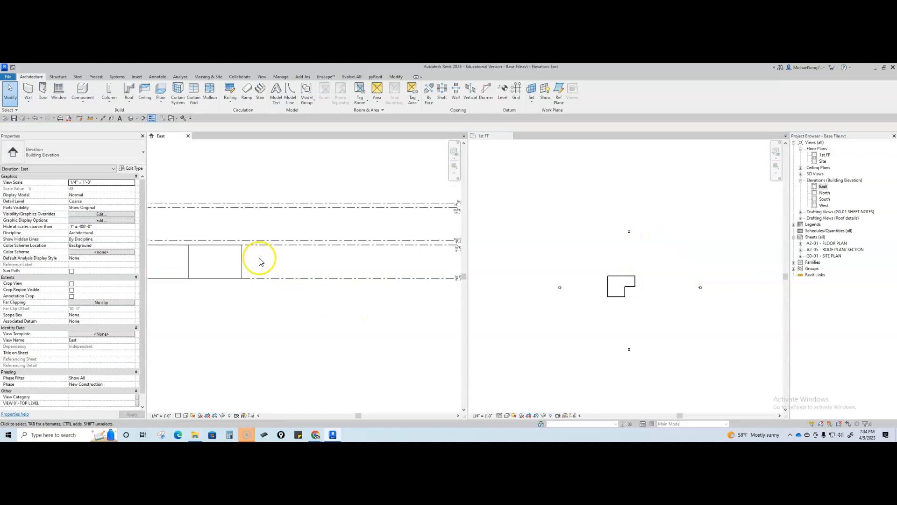
click(287, 243)
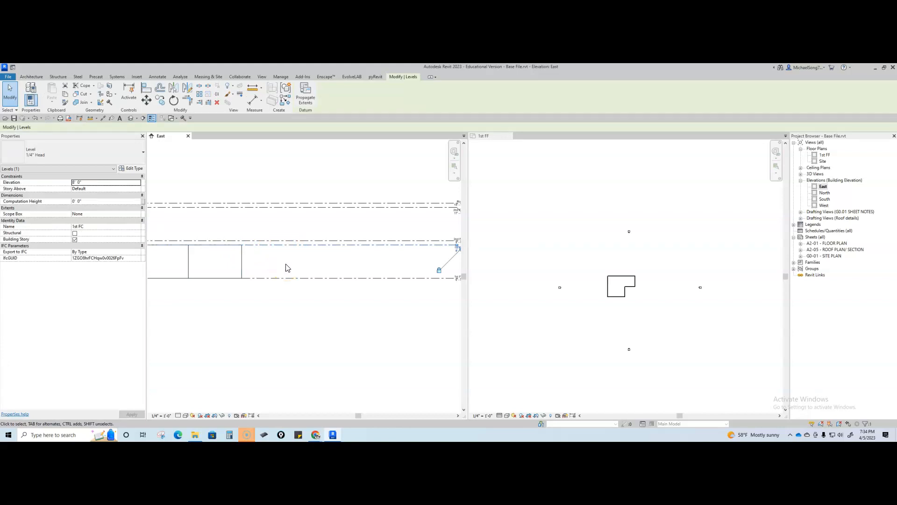
click(299, 303)
scroll(302, 304, down, 1)
Step: Draw a second closed L-shaped wall loop beside the first in the plan, with its top constraint up to level 2nd FC
click(523, 313)
middle_drag(567, 314, 530, 322)
scroll(560, 310, up, 3)
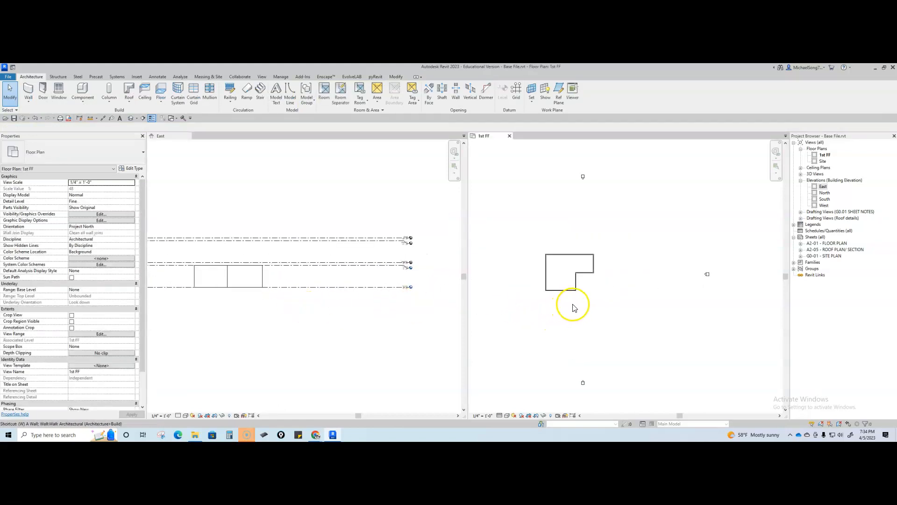
key(w)
key(a)
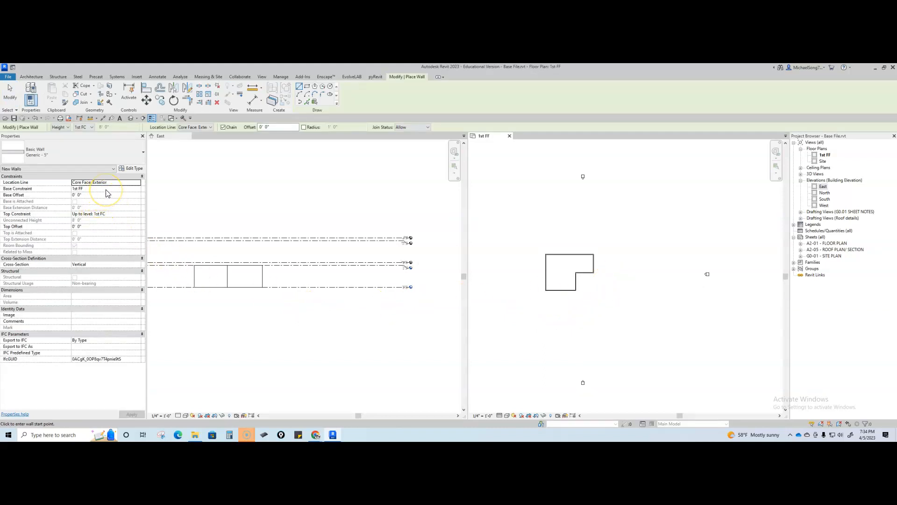
click(132, 214)
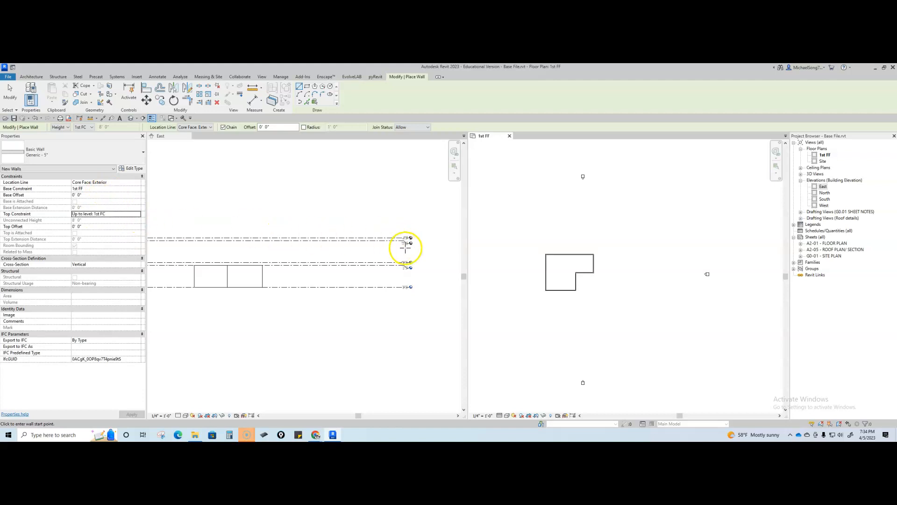
click(138, 214)
click(137, 211)
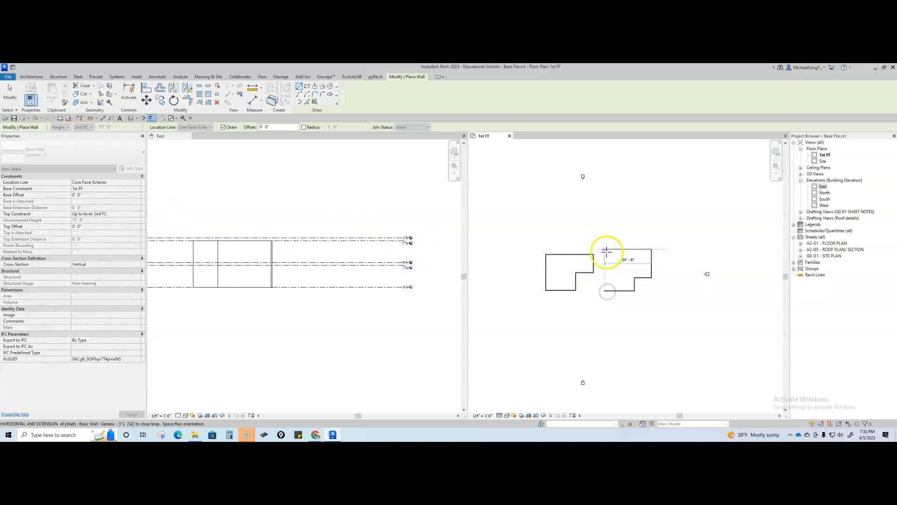
click(607, 253)
click(607, 293)
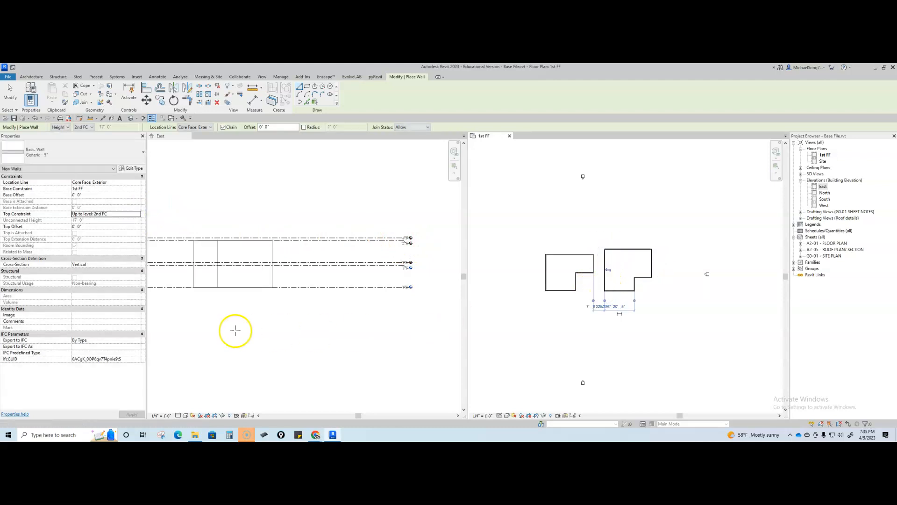
key(Escape)
key(Escape)
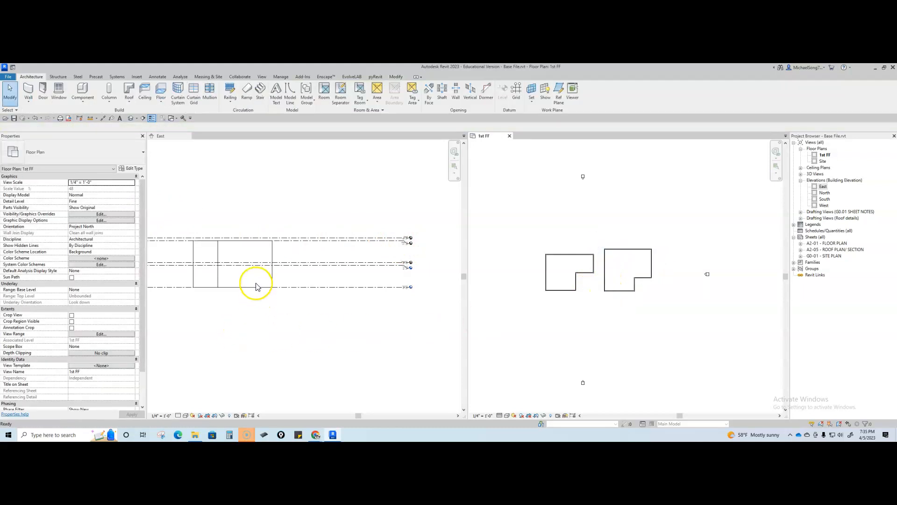
Step: Open the South elevation and select each wall loop in the plan in turn to compare their heights and top constraints
double_click(825, 199)
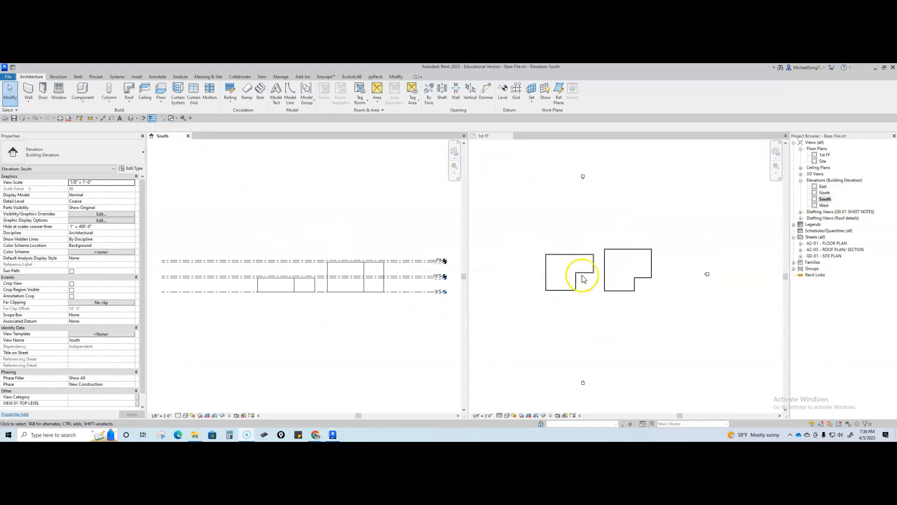
click(523, 240)
drag(533, 239, 597, 302)
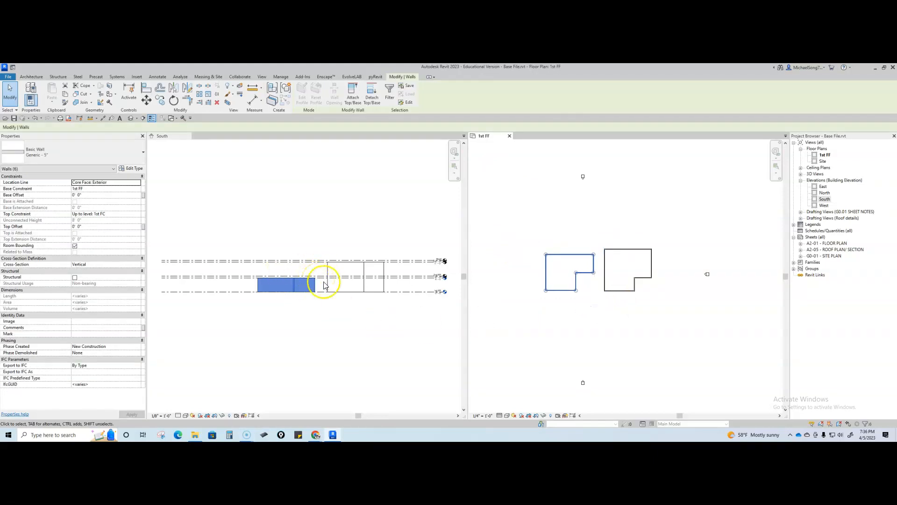
click(607, 312)
drag(598, 239, 661, 301)
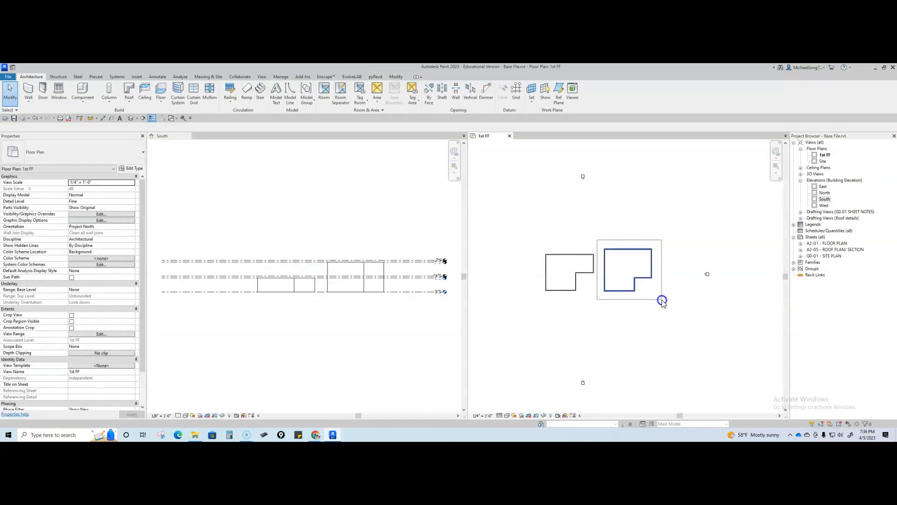
click(661, 300)
drag(599, 236, 673, 309)
scroll(446, 292, up, 3)
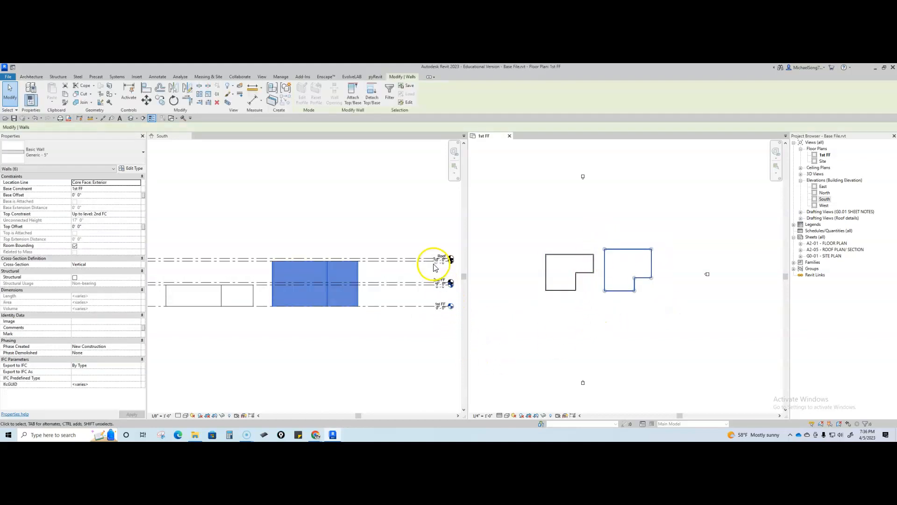
Step: Set the South elevation's view scale to 1/4" = 1'-0"
click(252, 212)
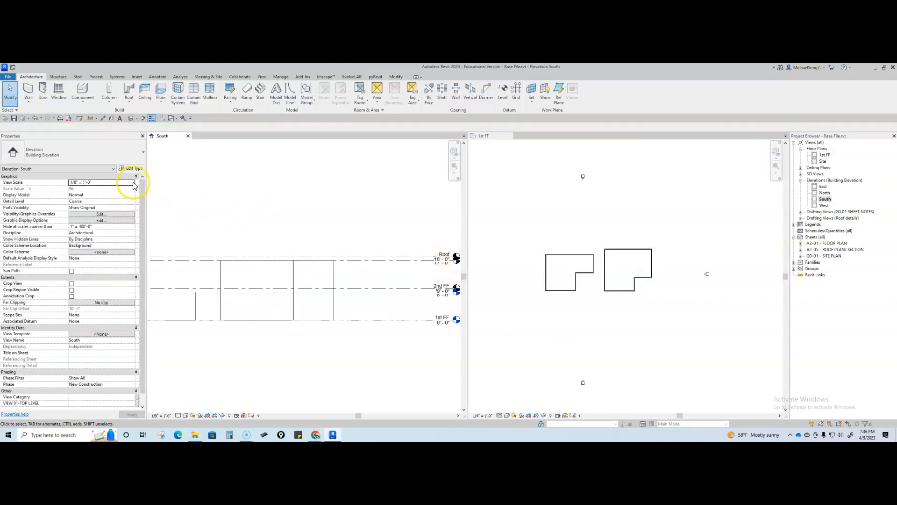
click(132, 183)
click(80, 206)
scroll(361, 300, down, 2)
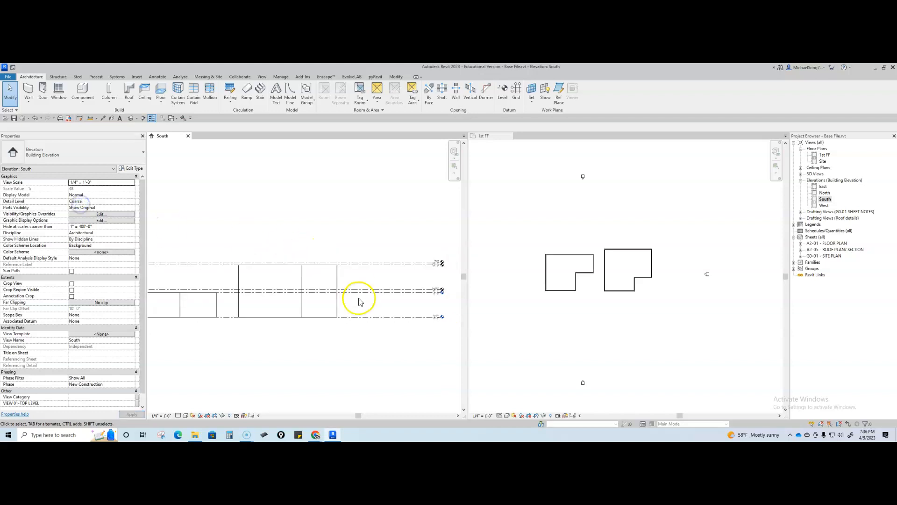
middle_drag(328, 347, 366, 325)
scroll(357, 329, down, 2)
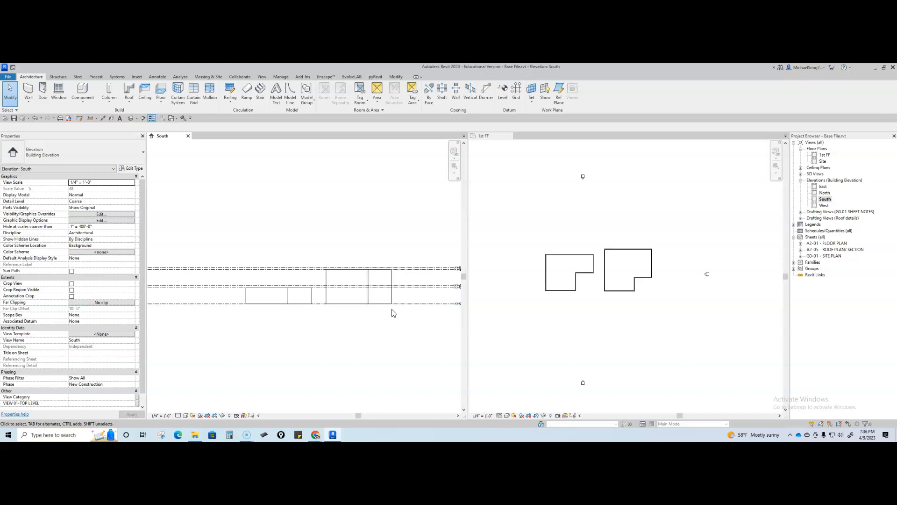
Step: Change the top constraint of all six walls in the second, taller loop to Up to level: 1st FC
click(464, 279)
scroll(640, 255, up, 3)
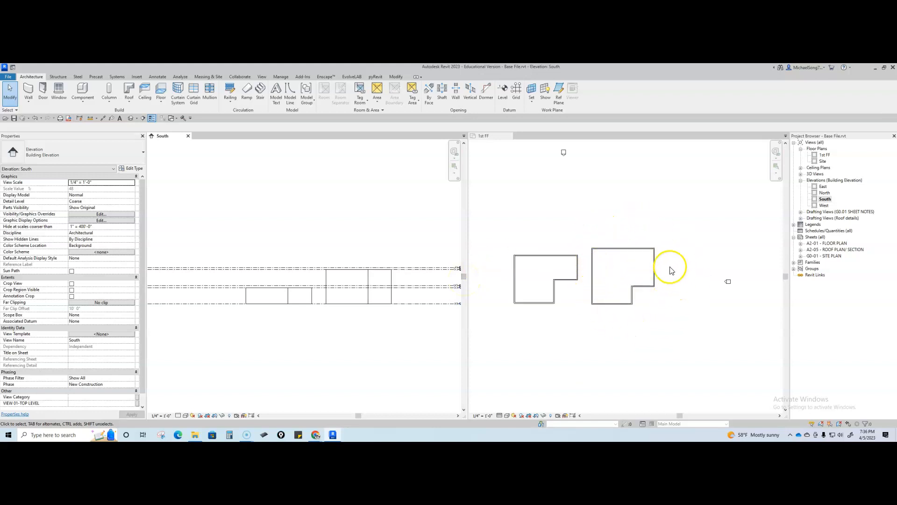
click(634, 285)
drag(579, 230, 681, 321)
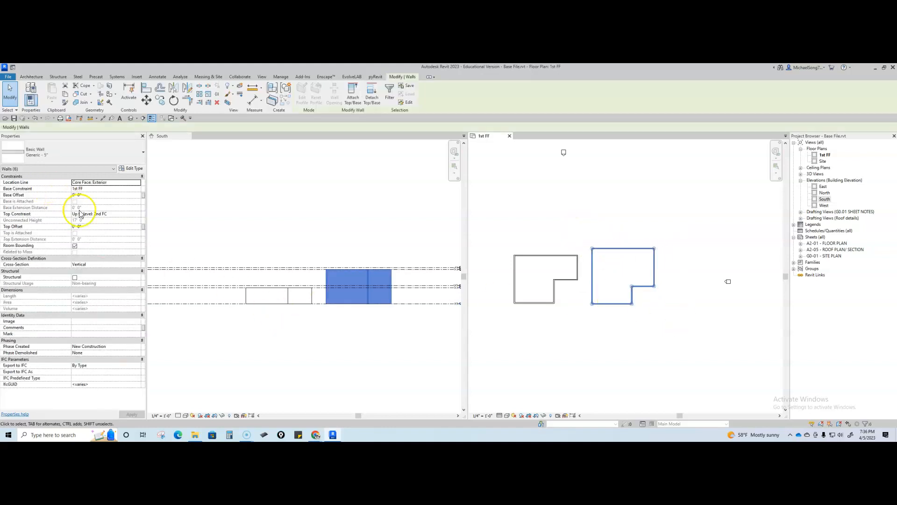
click(139, 215)
click(139, 214)
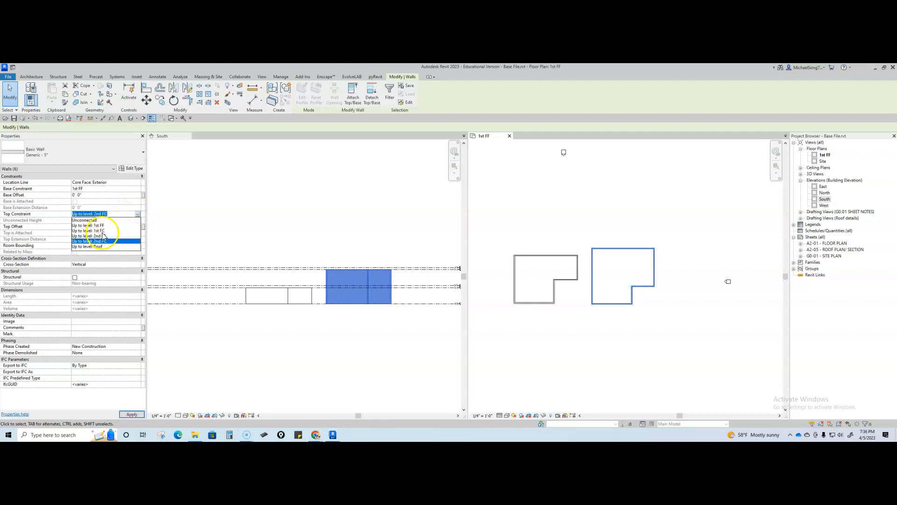
click(103, 235)
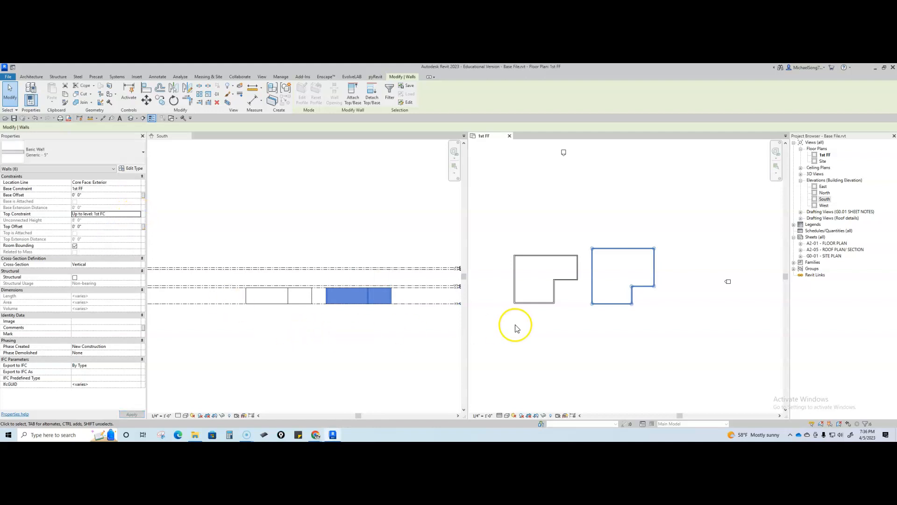
click(537, 332)
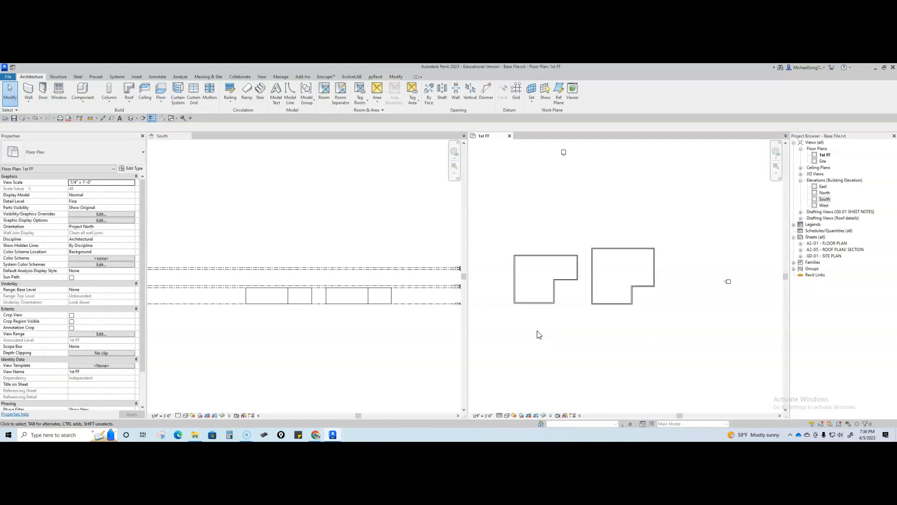